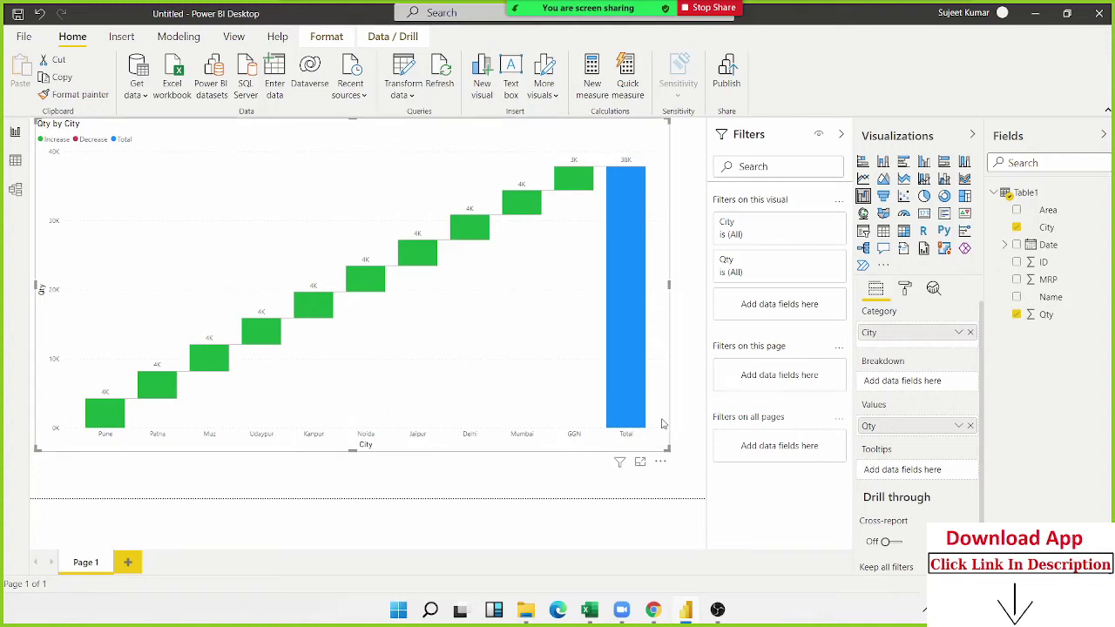
# Step: Delete the Qty by City waterfall chart from Page 1
pyautogui.press('Delete')
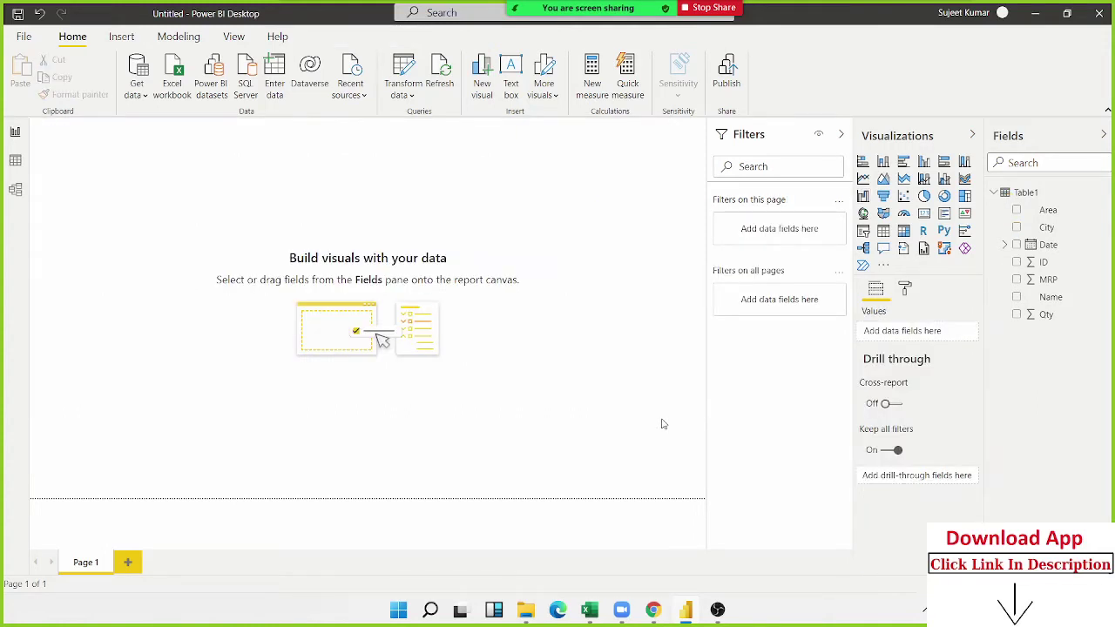
# Step: Add an enlarged funnel chart with Name as Group and Qty as Values
pyautogui.click(884, 196)
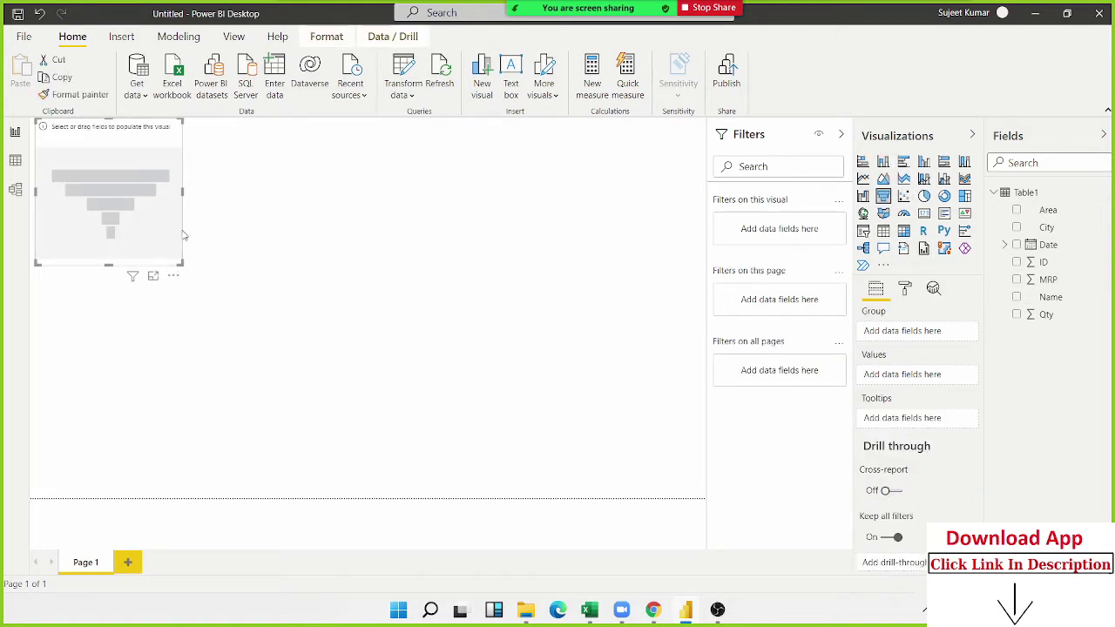
pyautogui.moveTo(183, 263); pyautogui.dragTo(462, 463)
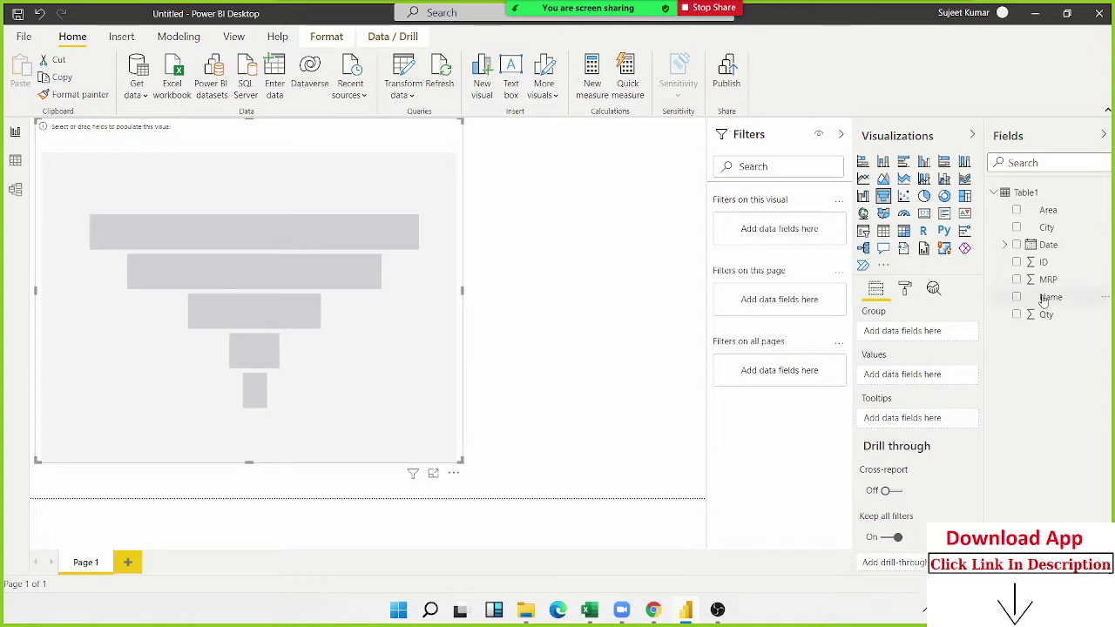
pyautogui.moveTo(1046, 297)
pyautogui.mouseDown()
pyautogui.moveTo(730, 307)
pyautogui.moveTo(261, 287)
pyautogui.moveTo(300, 301)
pyautogui.mouseUp()
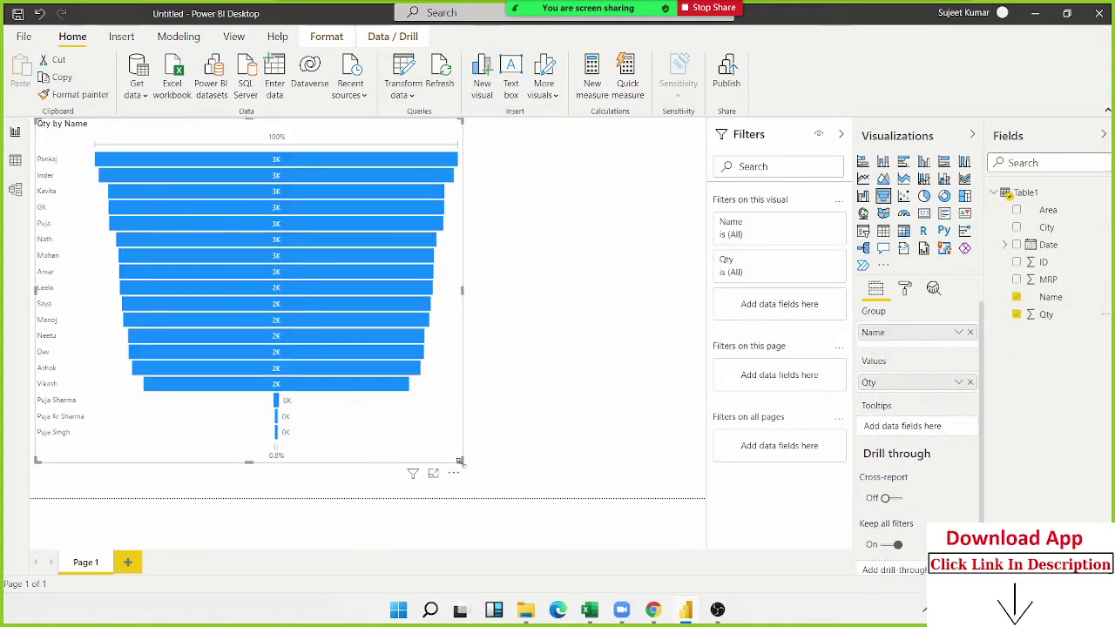
pyautogui.moveTo(460, 462); pyautogui.dragTo(484, 473)
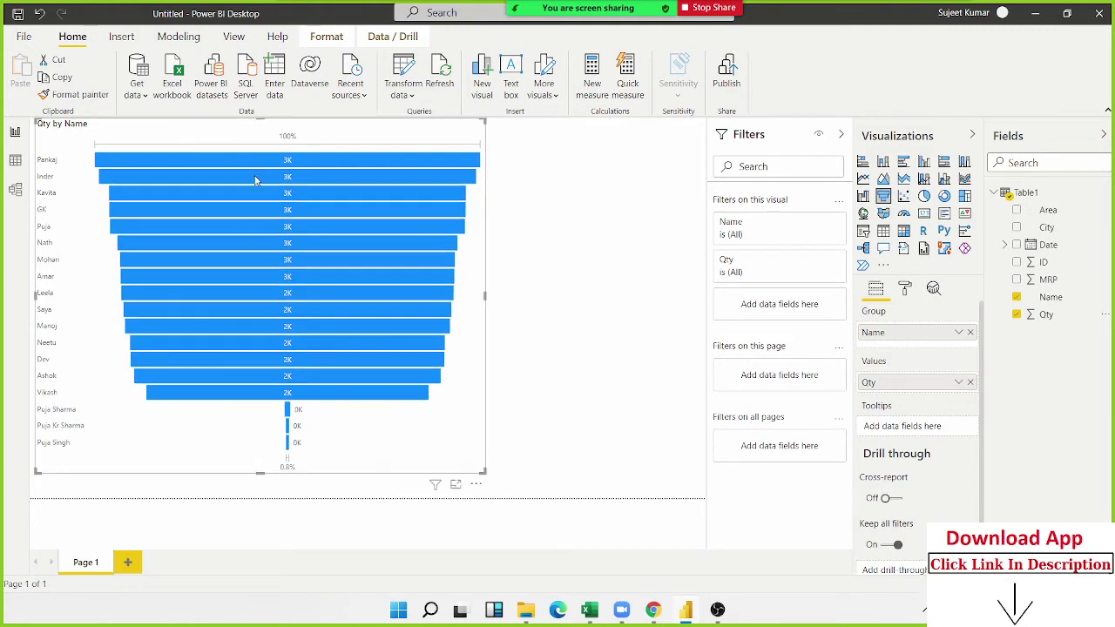
pyautogui.moveTo(240, 159)
pyautogui.moveTo(311, 165)
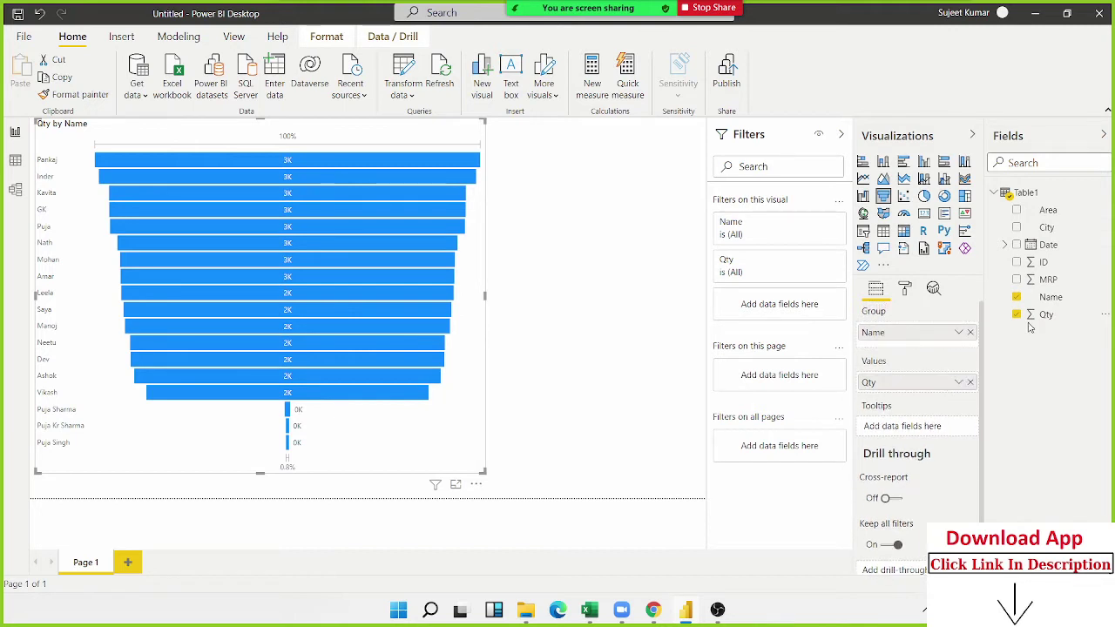
pyautogui.moveTo(1050, 280); pyautogui.dragTo(918, 383)
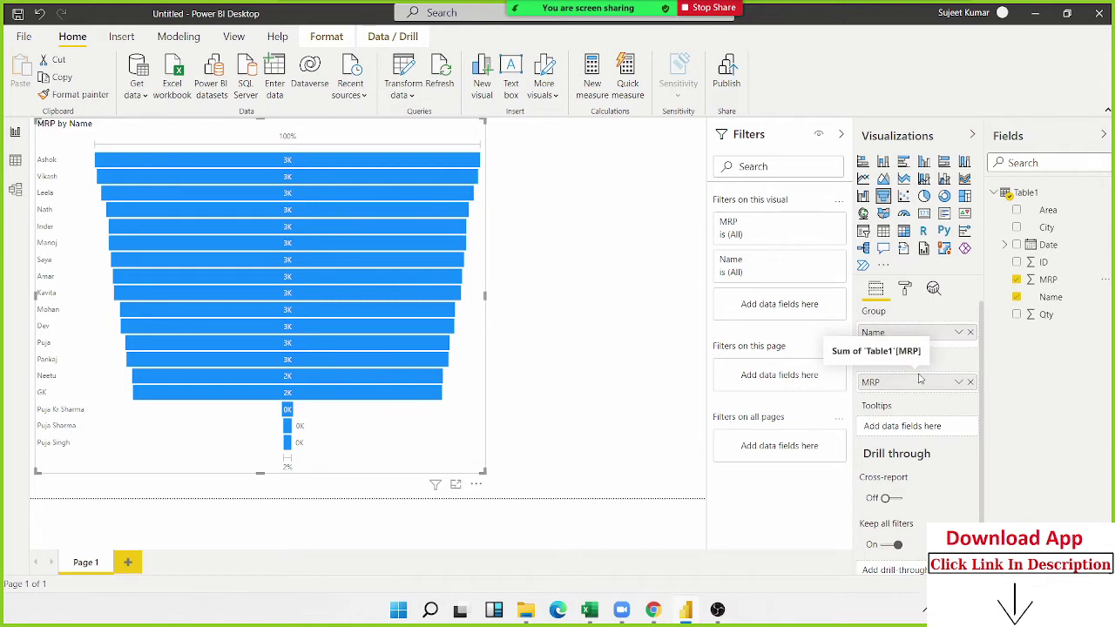
pyautogui.click(969, 382)
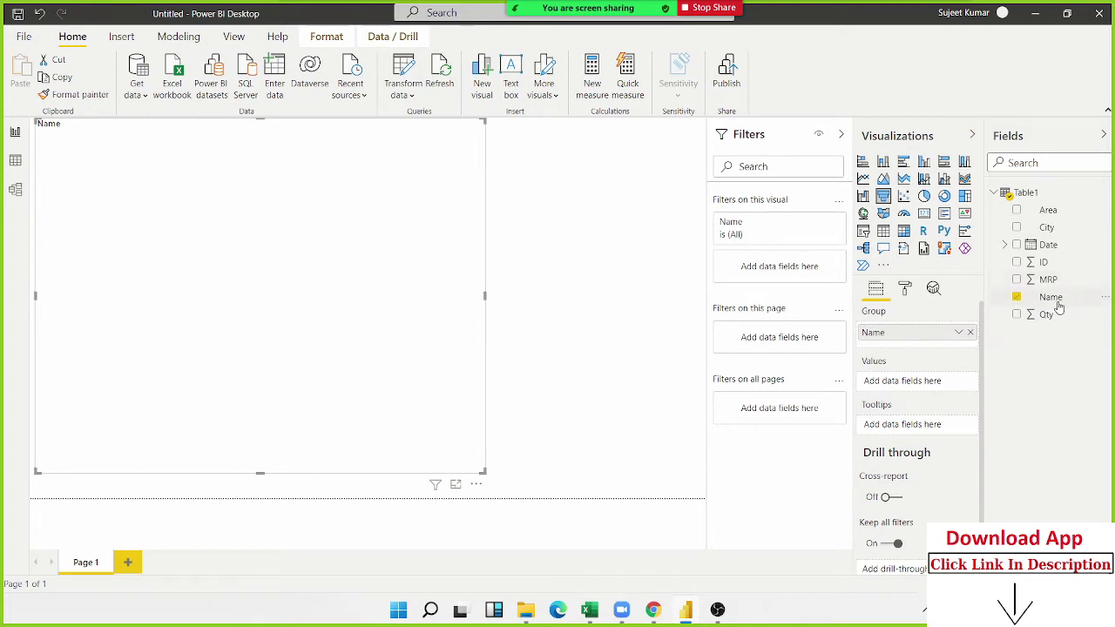
pyautogui.moveTo(1053, 316)
pyautogui.mouseDown()
pyautogui.moveTo(937, 414)
pyautogui.moveTo(906, 389)
pyautogui.mouseUp()
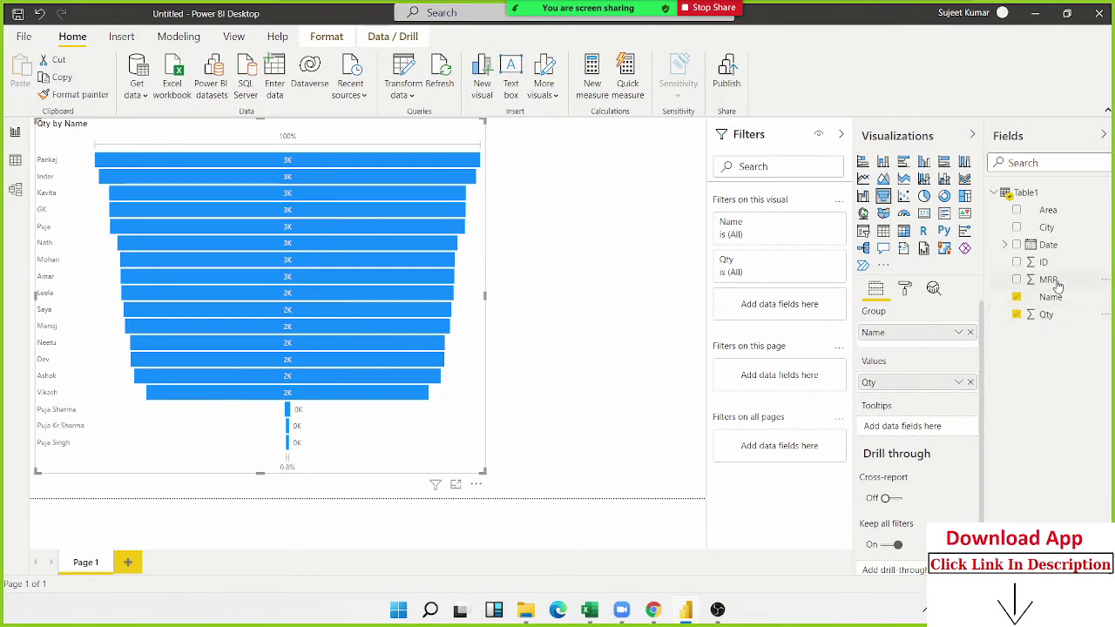
pyautogui.moveTo(1048, 279); pyautogui.dragTo(927, 387)
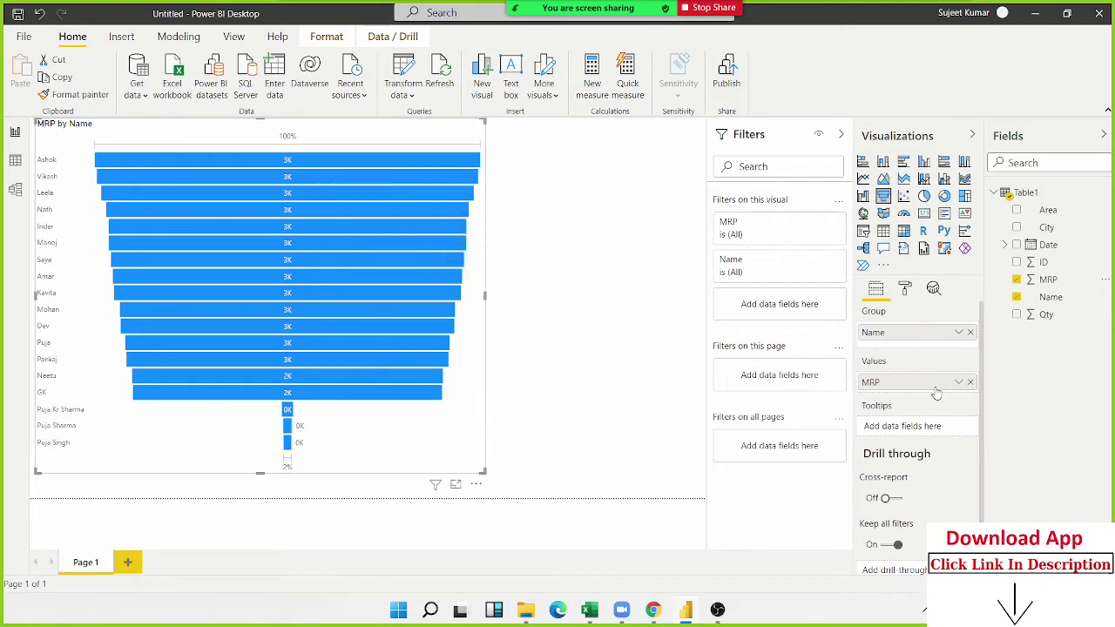
pyautogui.moveTo(935, 387); pyautogui.dragTo(1064, 316)
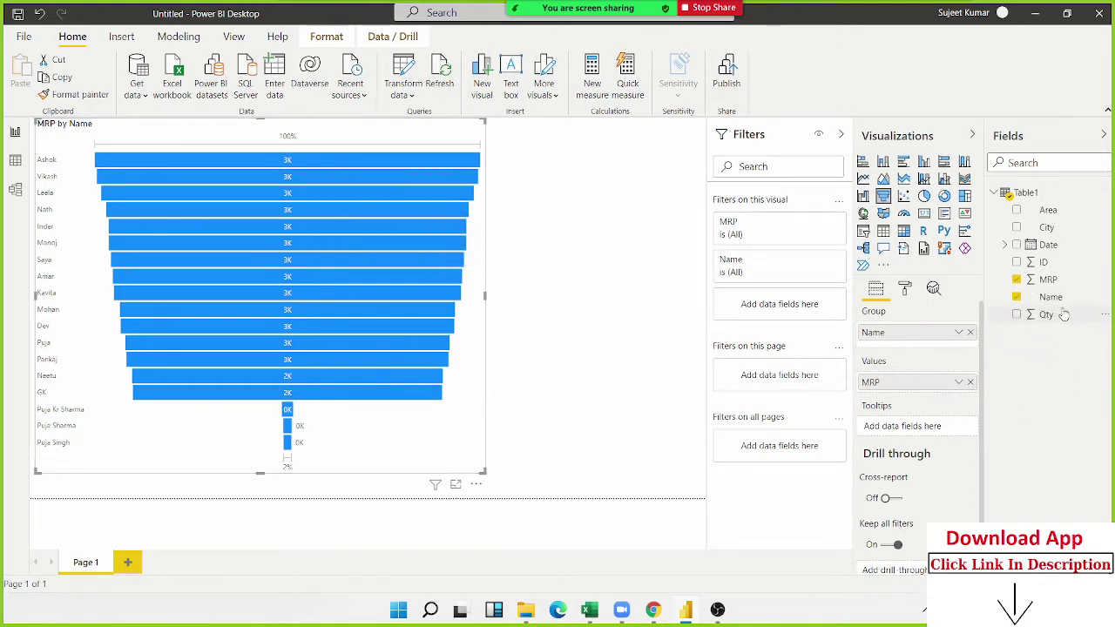
pyautogui.click(970, 385)
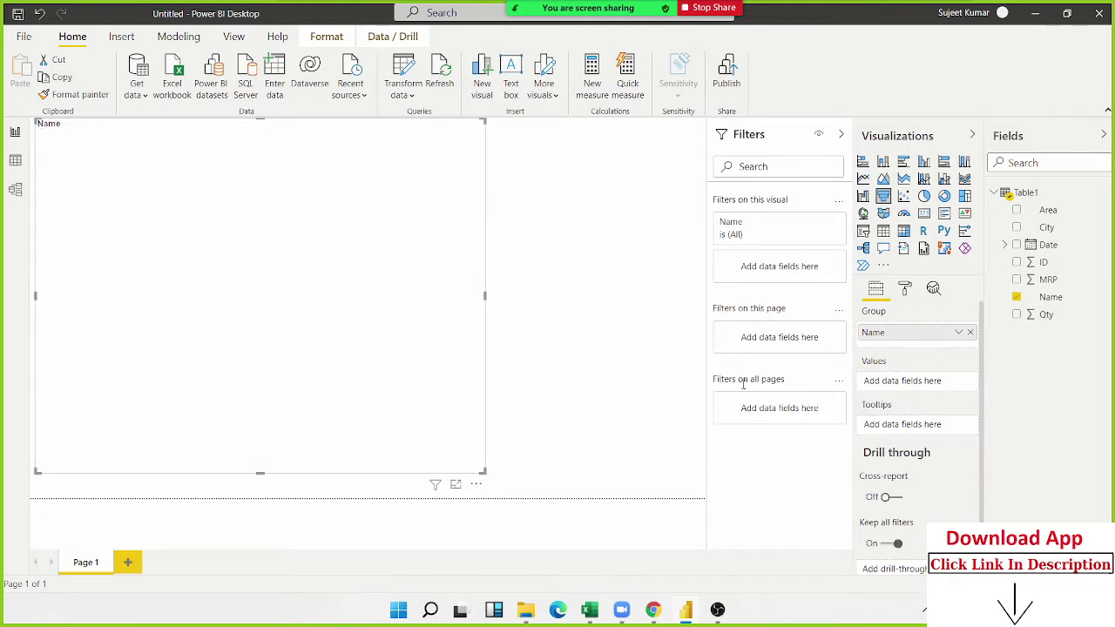
pyautogui.moveTo(1047, 315); pyautogui.dragTo(914, 382)
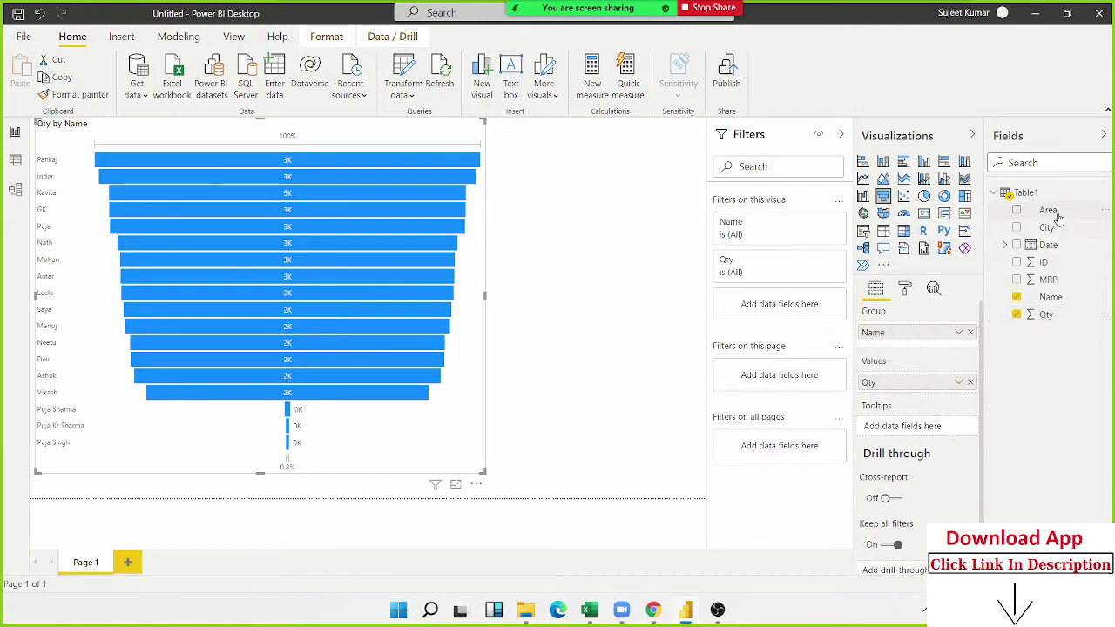
# Step: Place Area beneath Name in the funnel's Group well
pyautogui.moveTo(1048, 210)
pyautogui.mouseDown()
pyautogui.moveTo(906, 351)
pyautogui.moveTo(916, 342)
pyautogui.mouseUp()
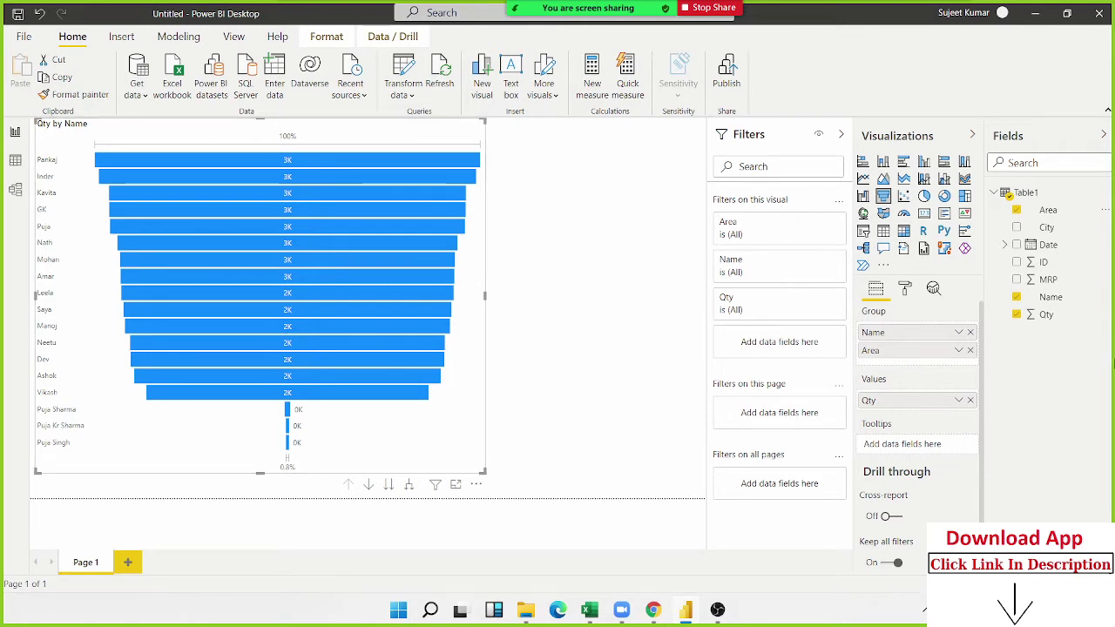
pyautogui.click(971, 350)
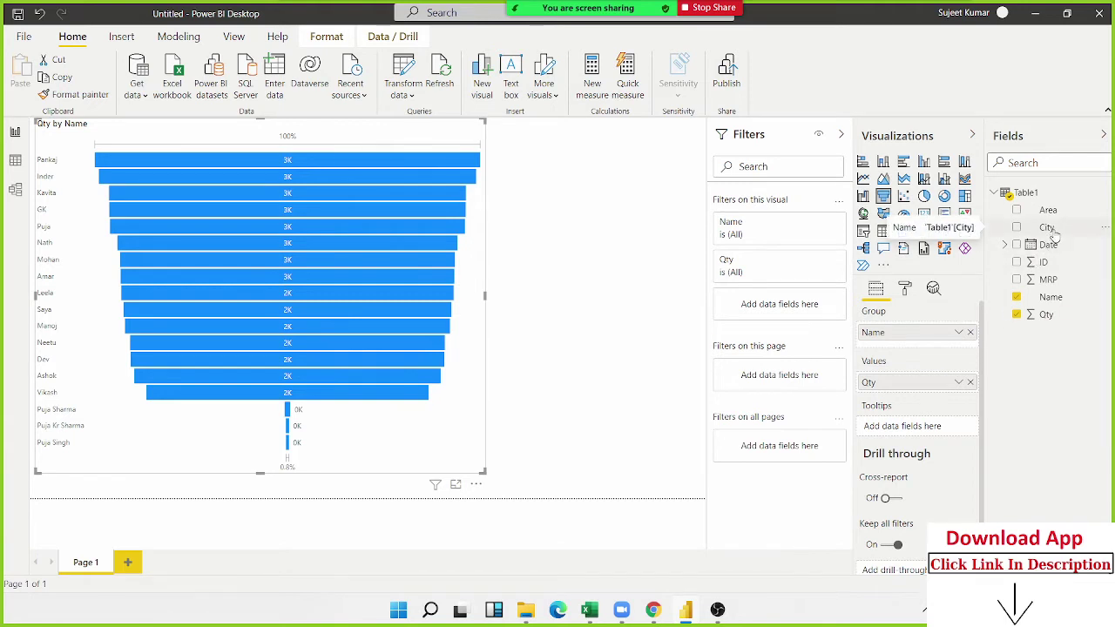
pyautogui.moveTo(1049, 212)
pyautogui.mouseDown()
pyautogui.moveTo(911, 364)
pyautogui.moveTo(911, 350)
pyautogui.mouseUp()
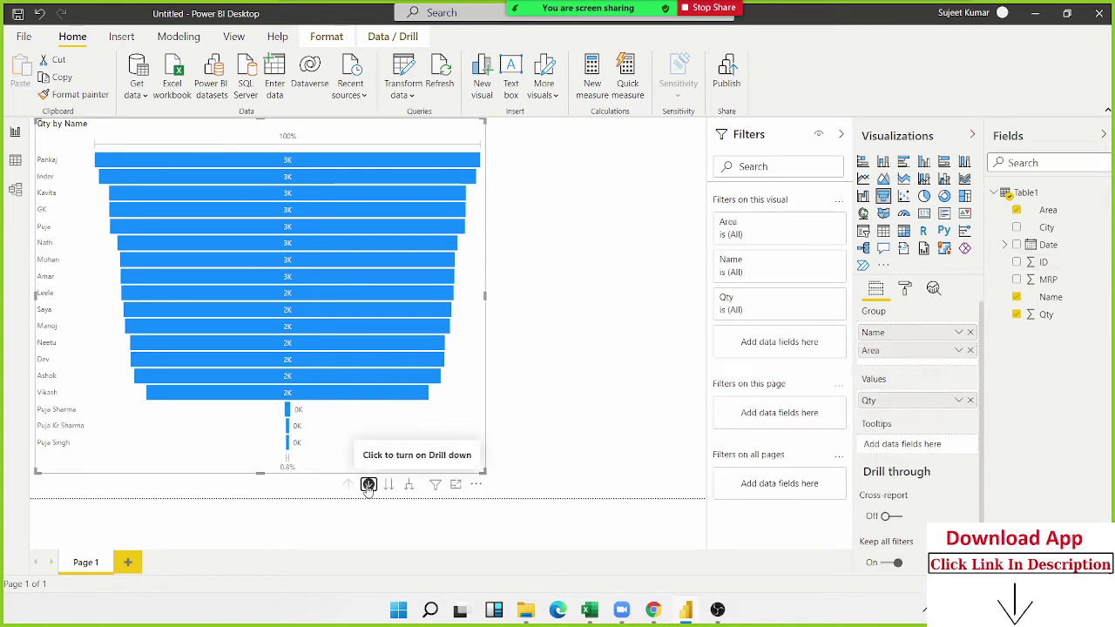
# Step: Drill from Name down to Area and back up, then remove Area from Group
pyautogui.click(368, 485)
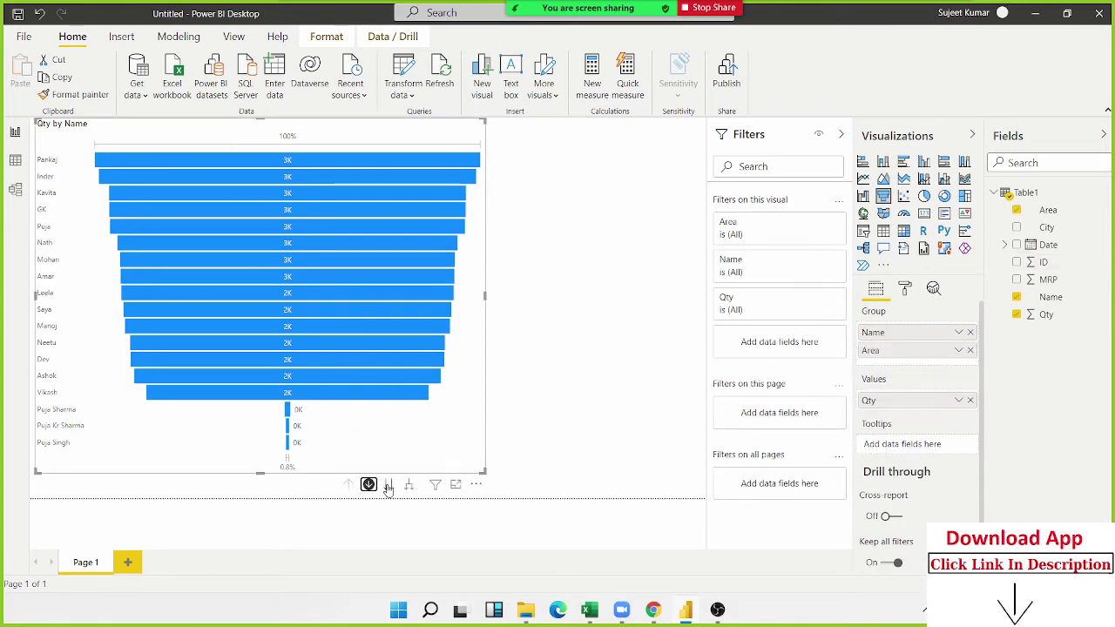
pyautogui.click(389, 486)
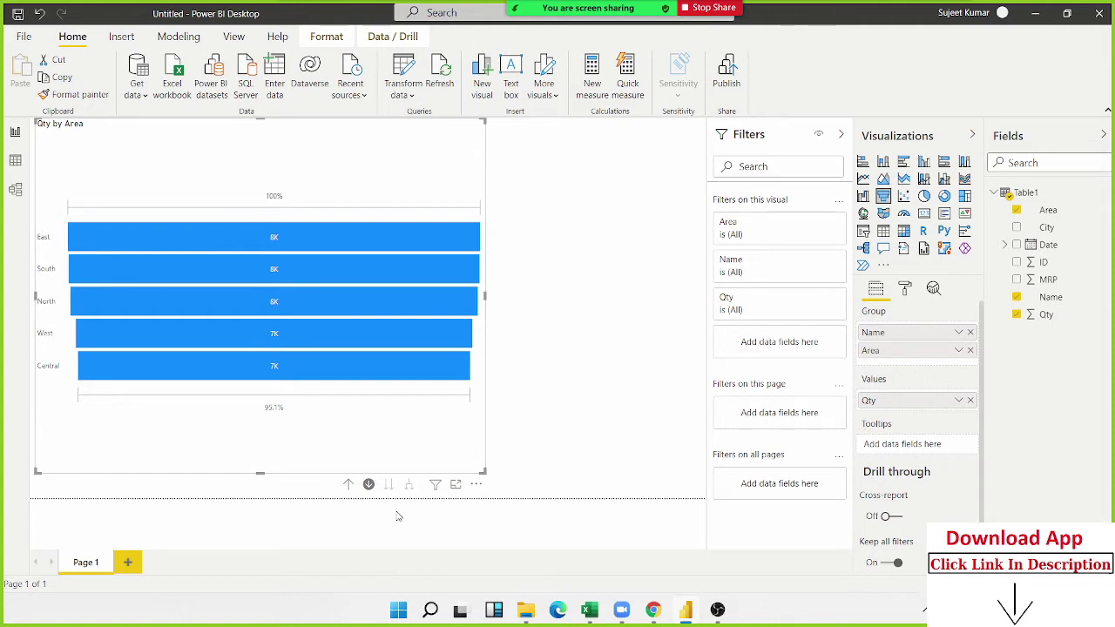
pyautogui.click(348, 485)
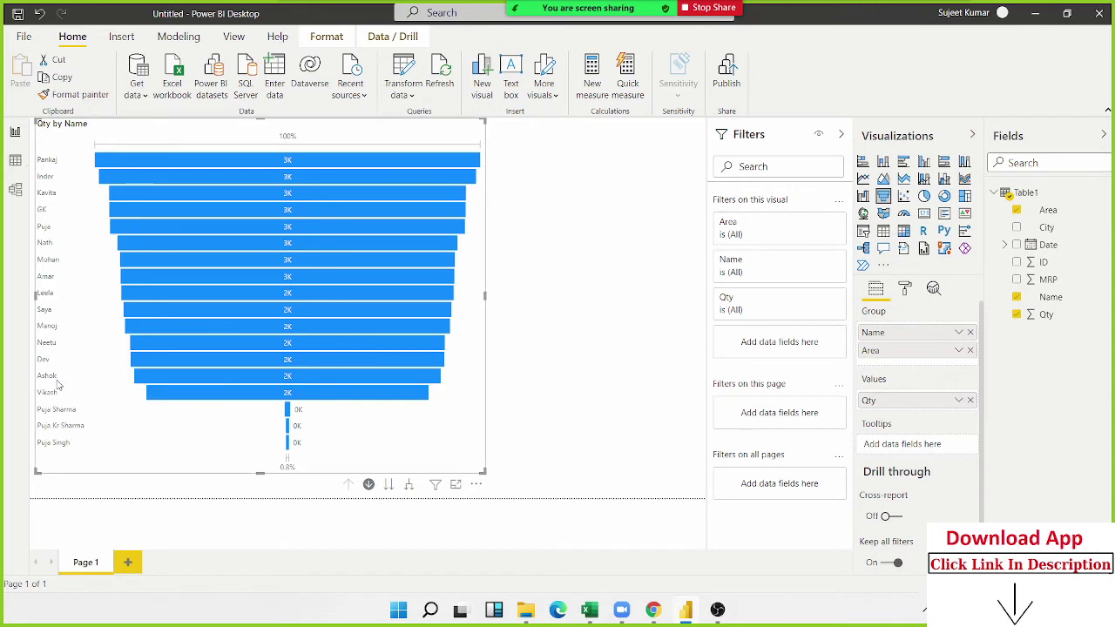
pyautogui.click(970, 351)
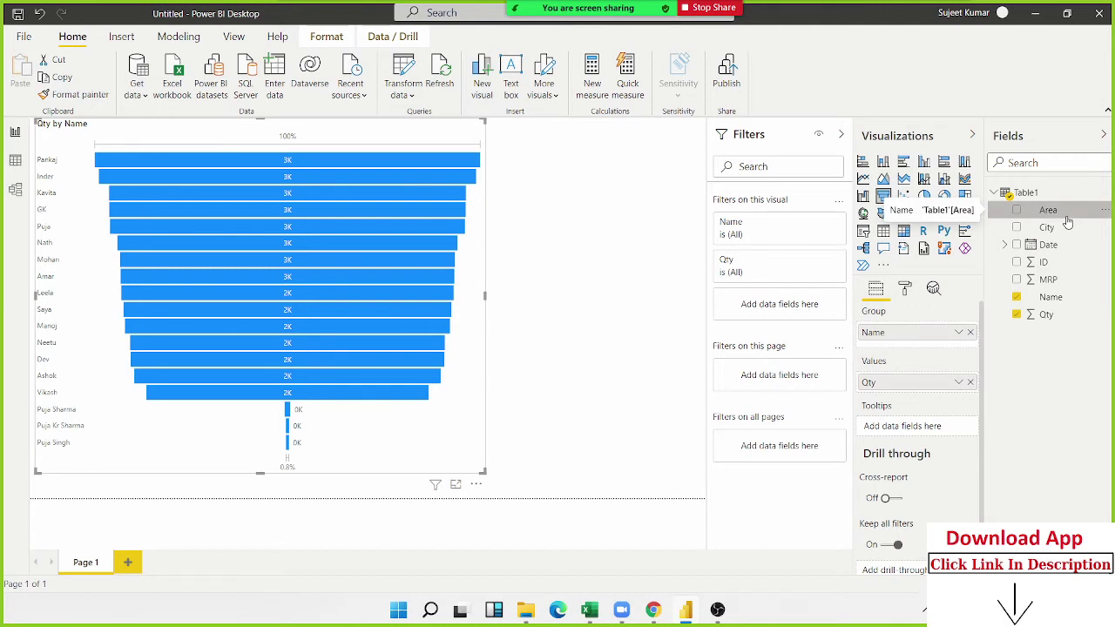
# Step: Re-add Area under Name and drill down to Qty by Area across five regions
pyautogui.moveTo(1068, 219)
pyautogui.mouseDown()
pyautogui.moveTo(942, 366)
pyautogui.moveTo(927, 356)
pyautogui.mouseUp()
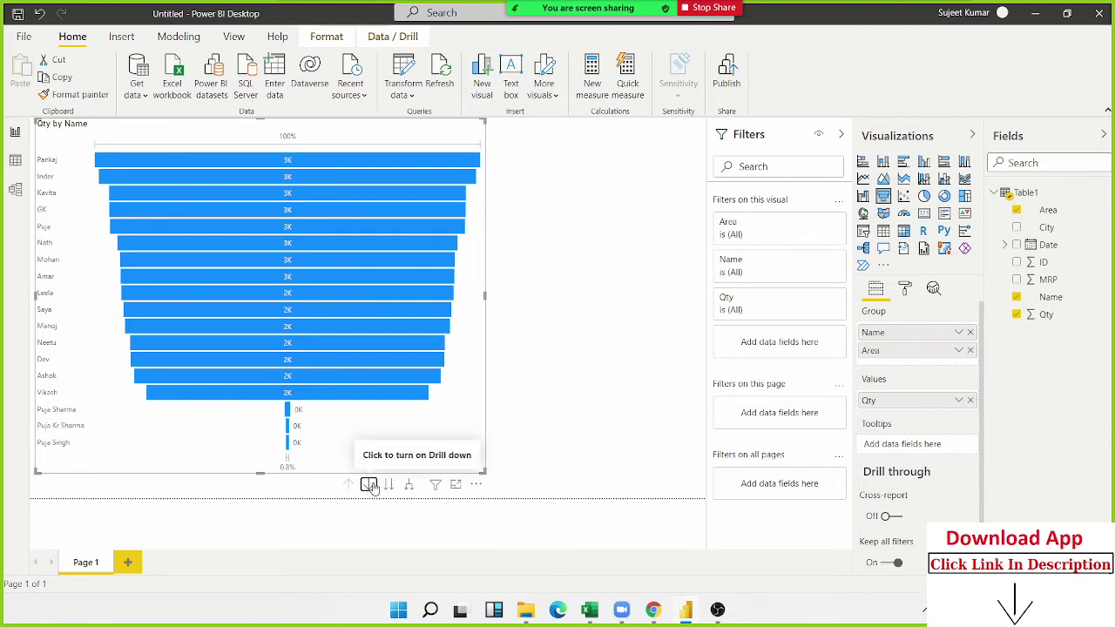
pyautogui.click(369, 485)
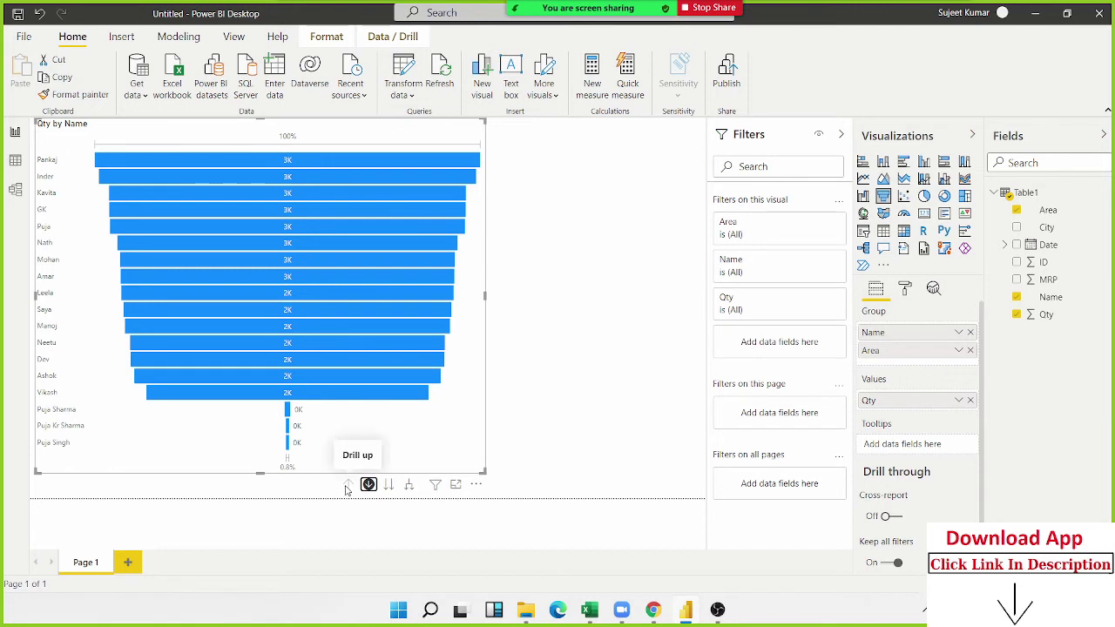
pyautogui.click(389, 486)
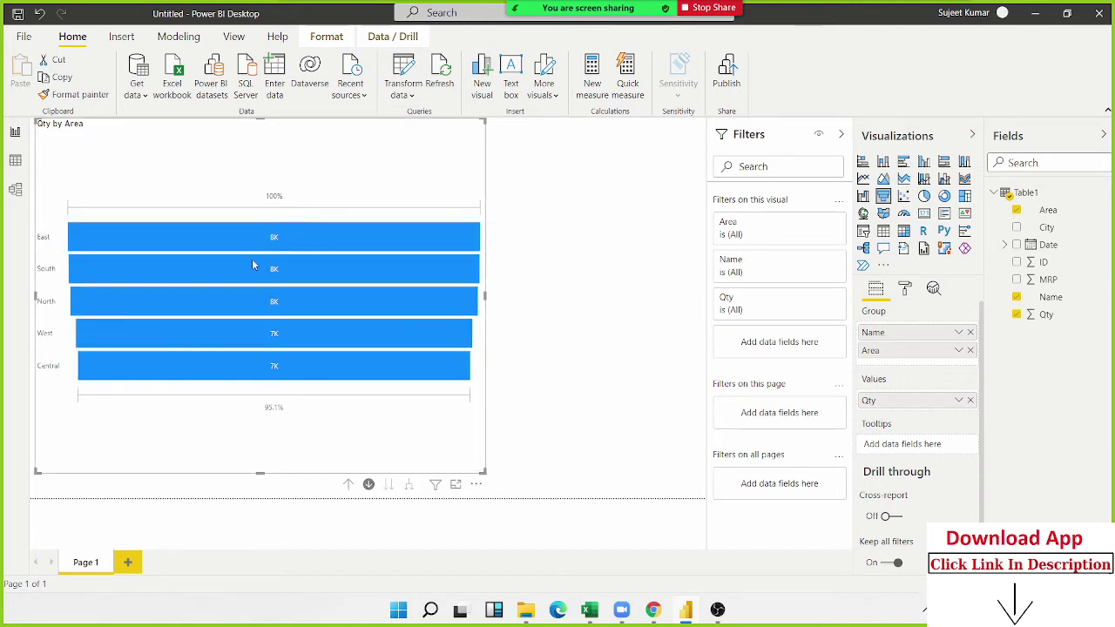
pyautogui.moveTo(263, 360)
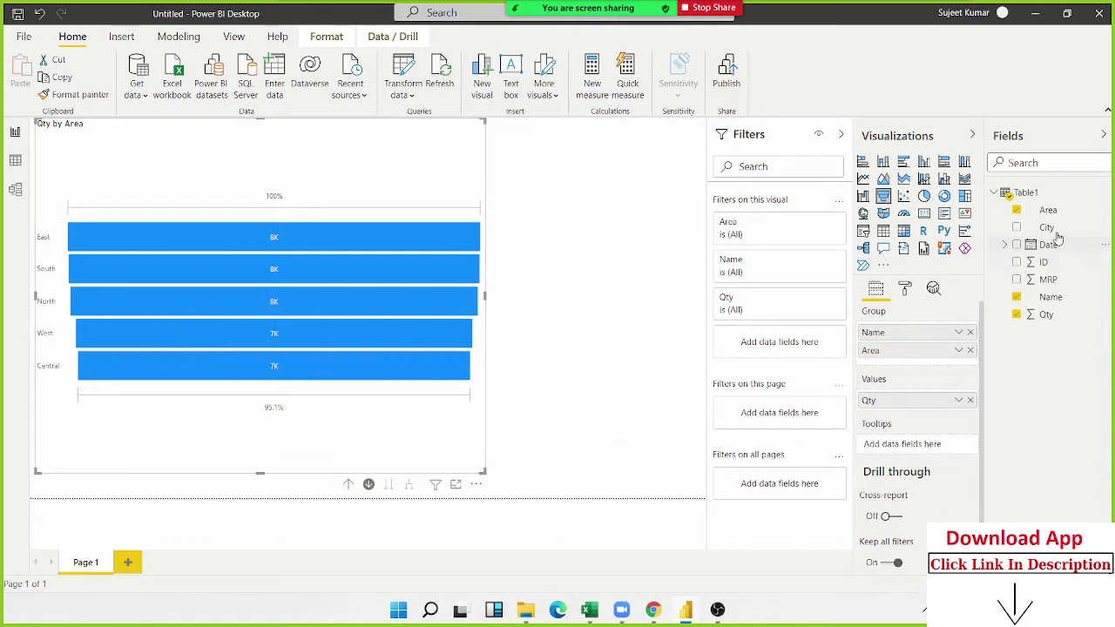
# Step: Add City under Area, drill down to cities, then drill back up to Name
pyautogui.moveTo(1046, 312); pyautogui.dragTo(945, 364)
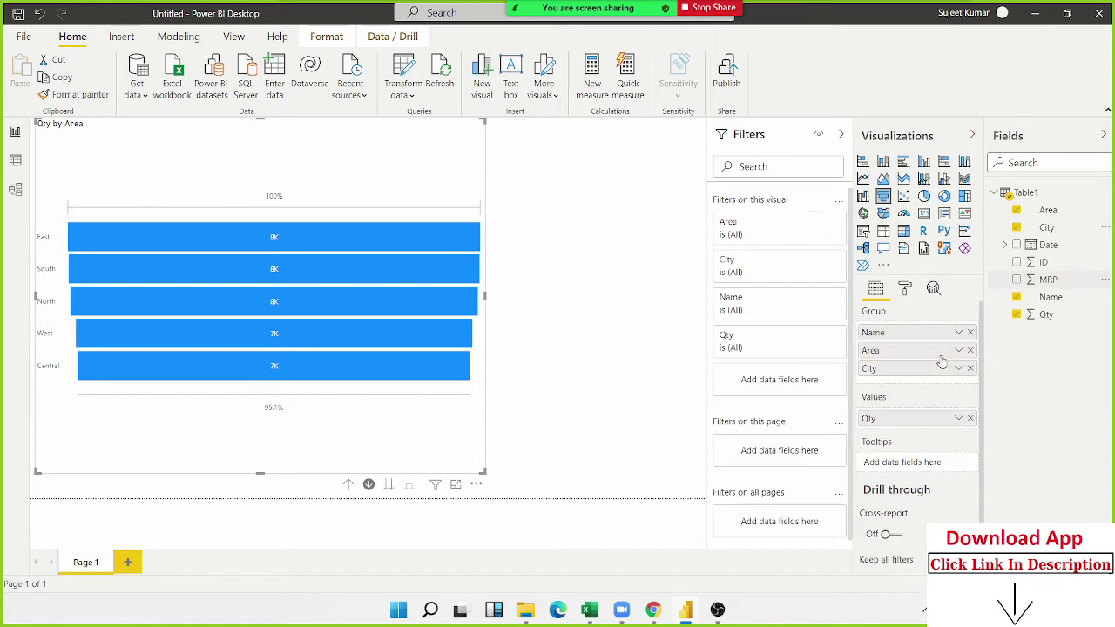
pyautogui.click(389, 486)
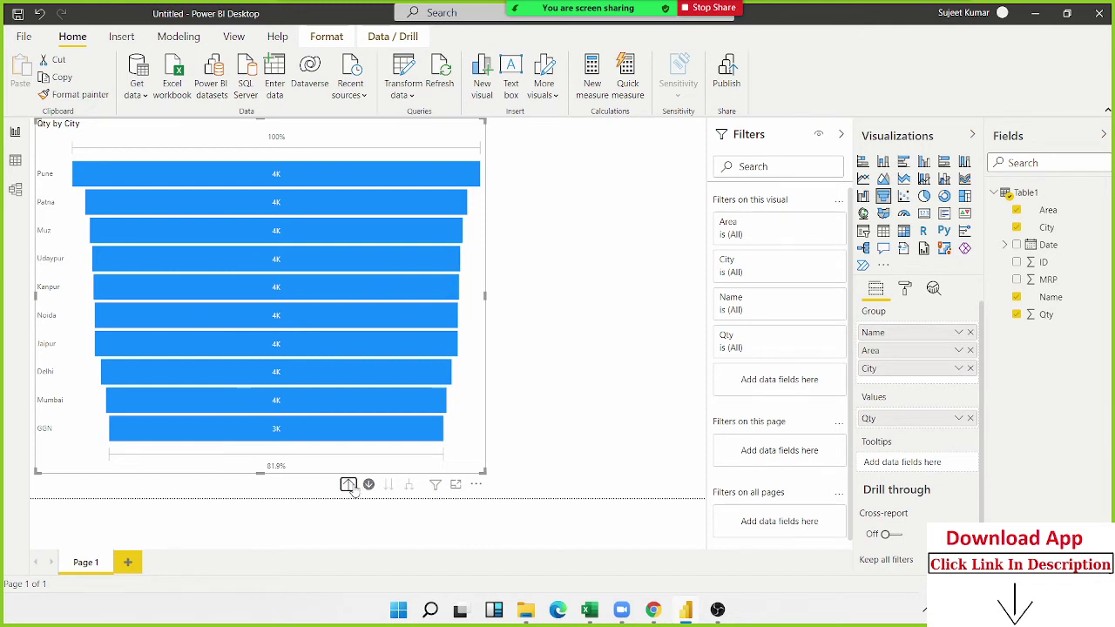
pyautogui.click(347, 485)
pyautogui.click(348, 484)
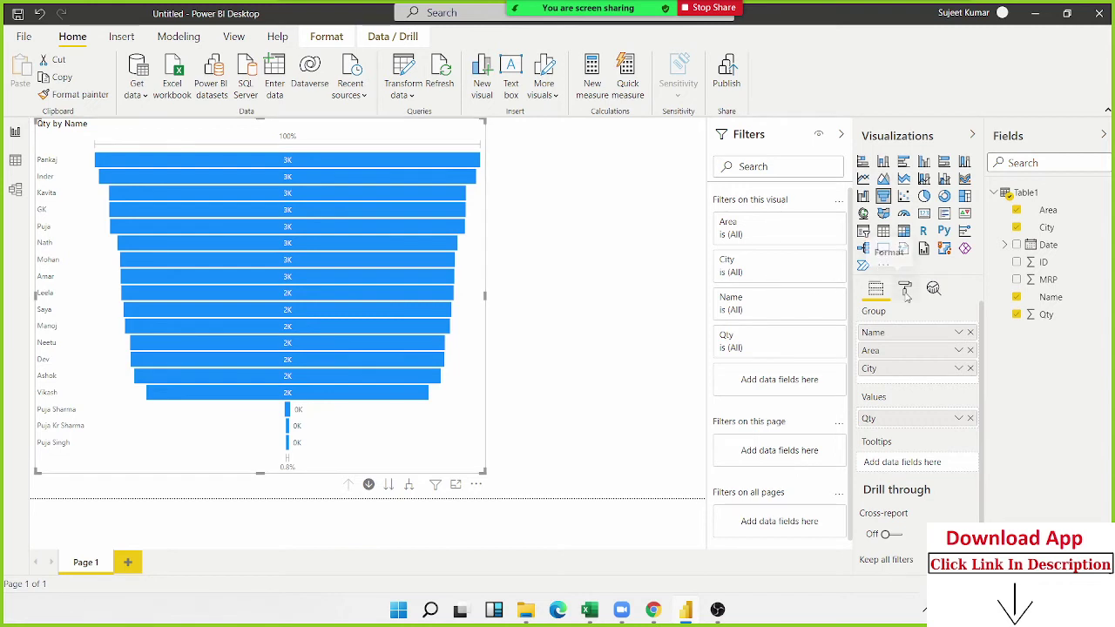
# Step: Set the funnel bars' default data colour to pink
pyautogui.click(906, 294)
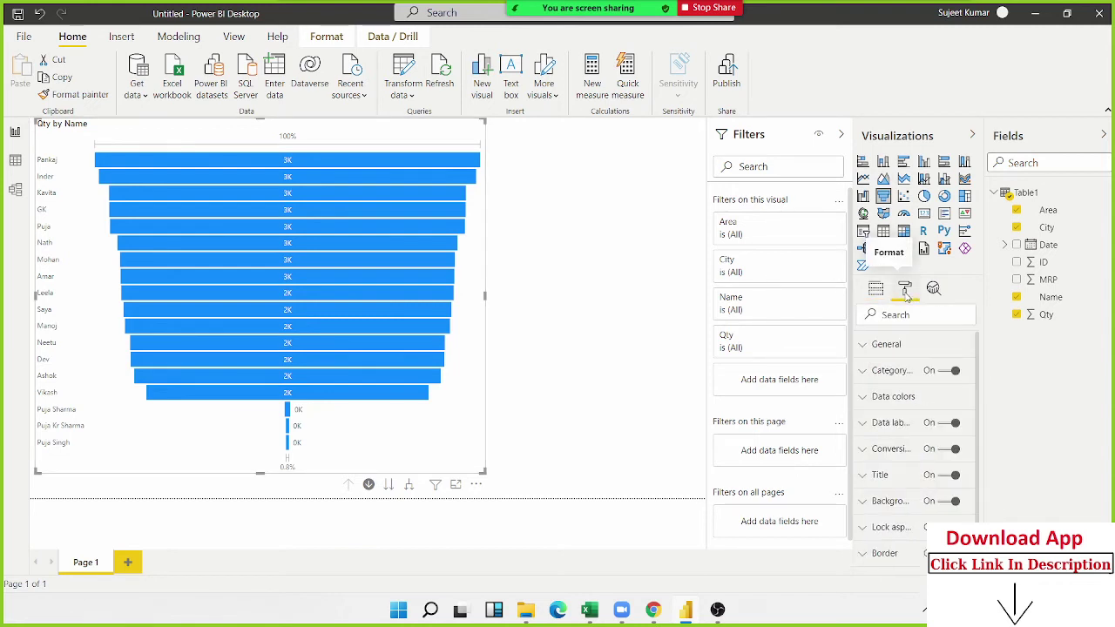
pyautogui.click(954, 371)
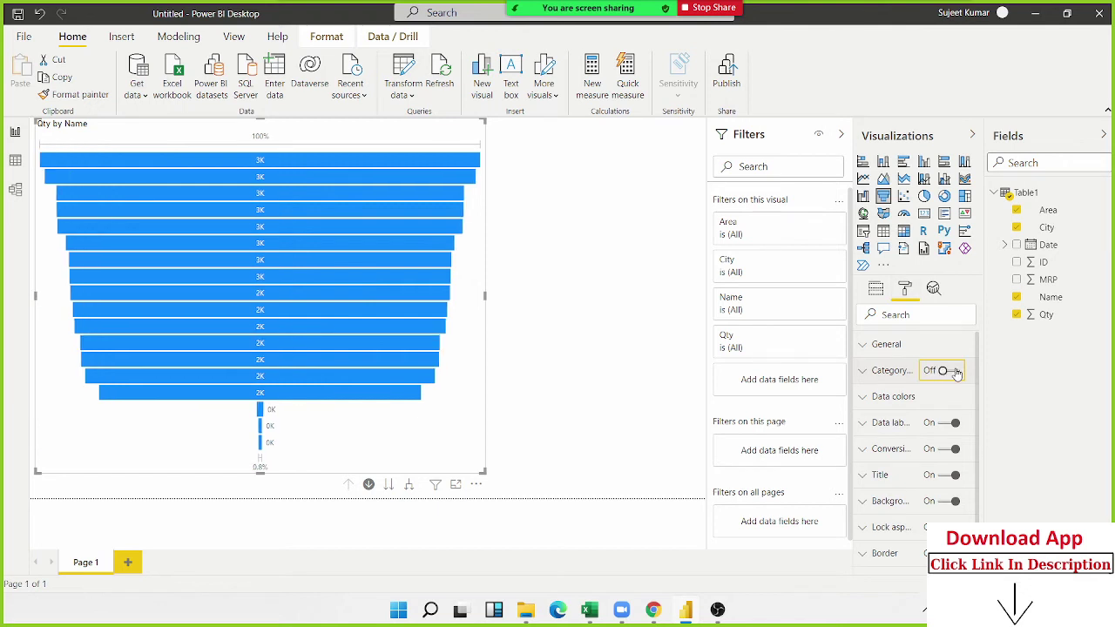
pyautogui.click(955, 371)
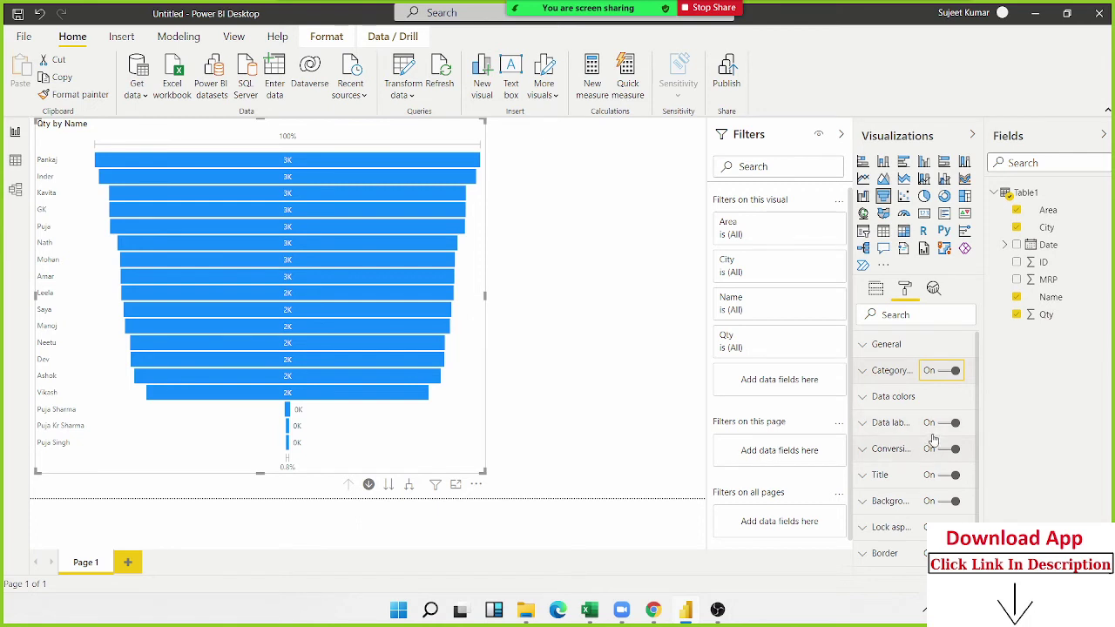
pyautogui.click(913, 399)
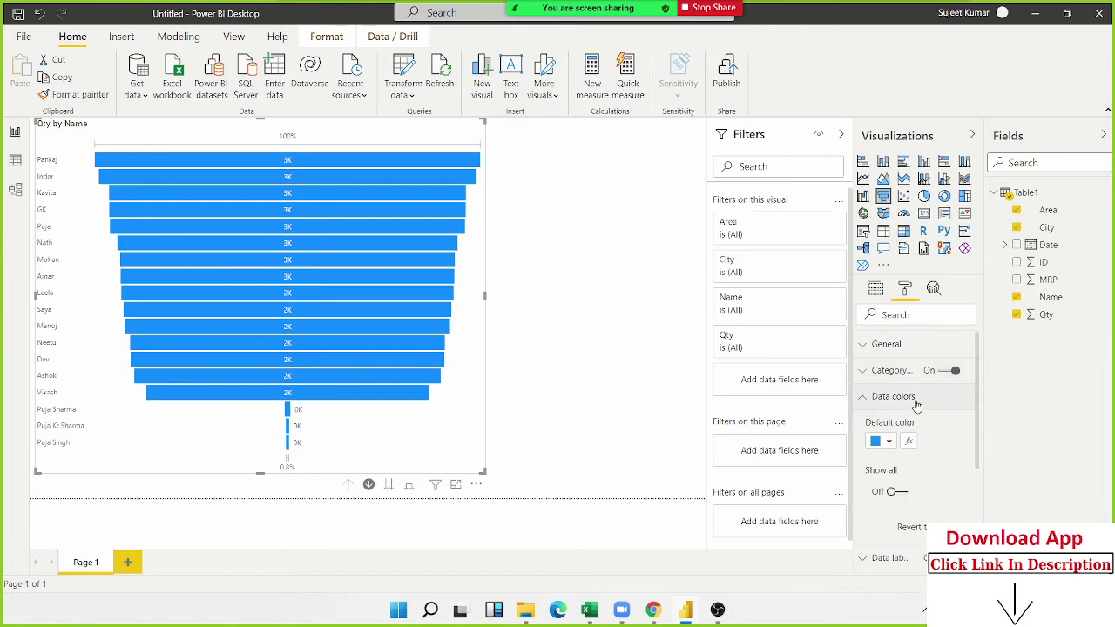
pyautogui.click(889, 442)
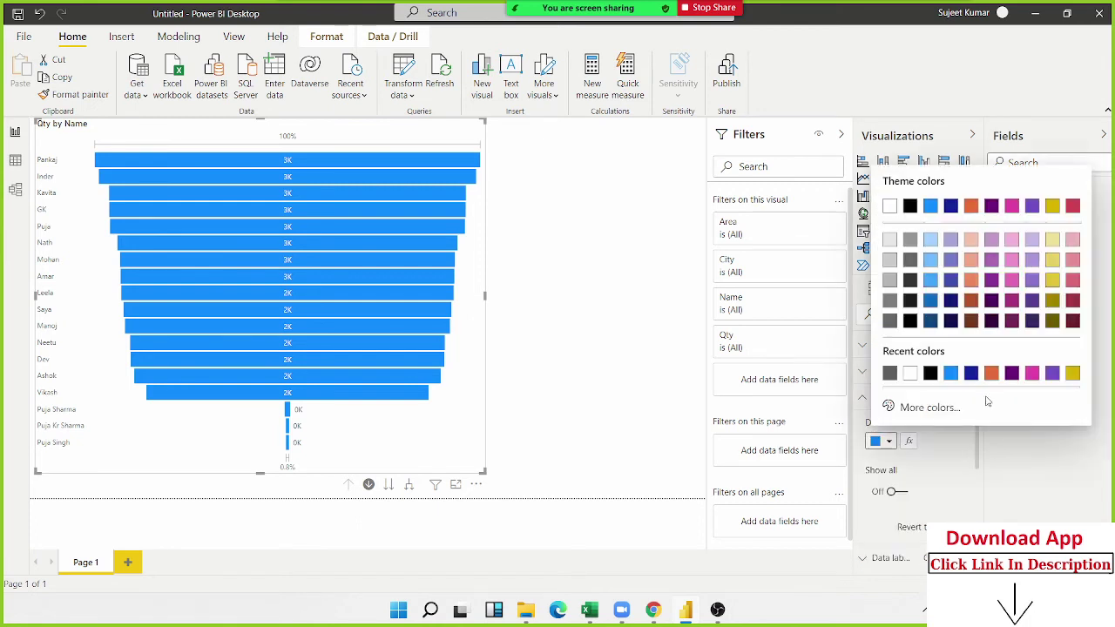
pyautogui.click(1032, 373)
# Step: Open conditional formatting for the Default color of the data colours
pyautogui.click(872, 396)
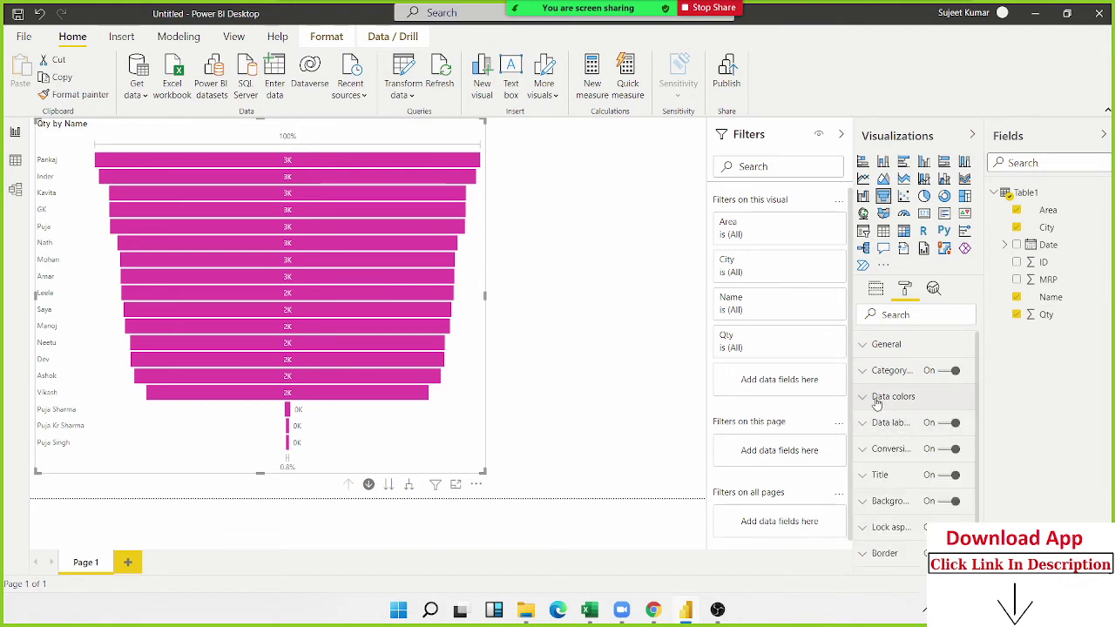
pyautogui.click(877, 399)
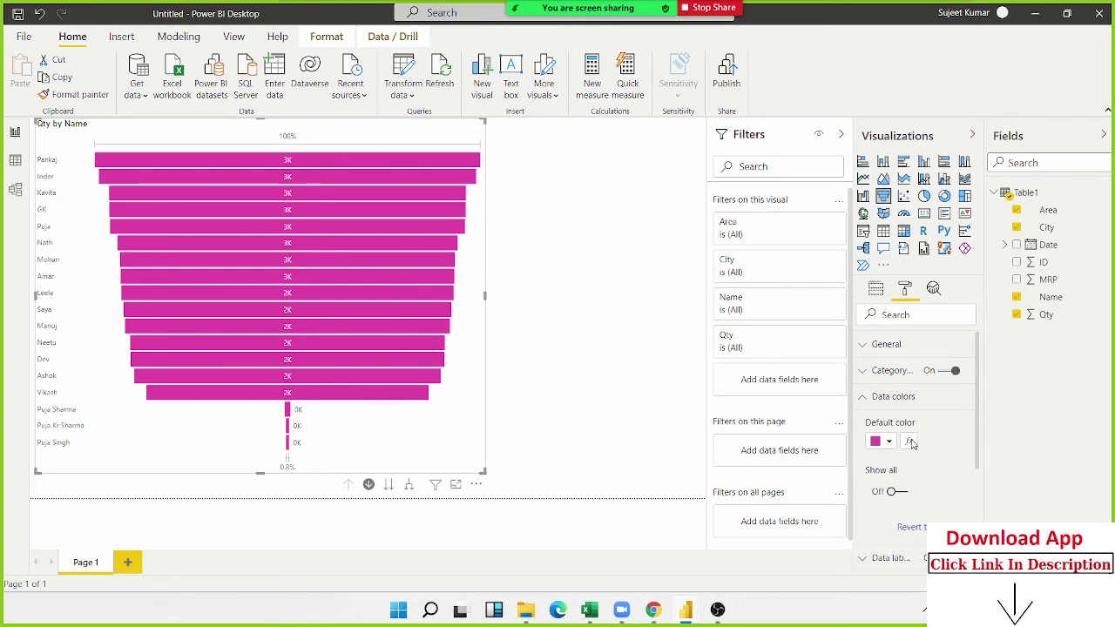
pyautogui.click(911, 442)
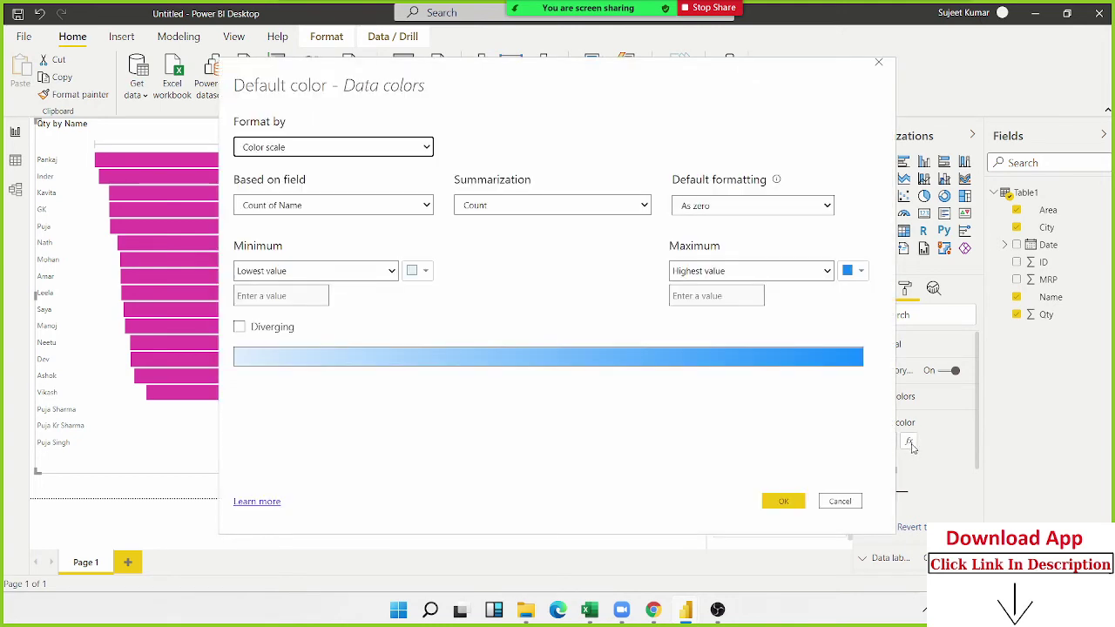
# Step: Base the colour scale on Count of Name, keeping blanks as zero
pyautogui.click(879, 63)
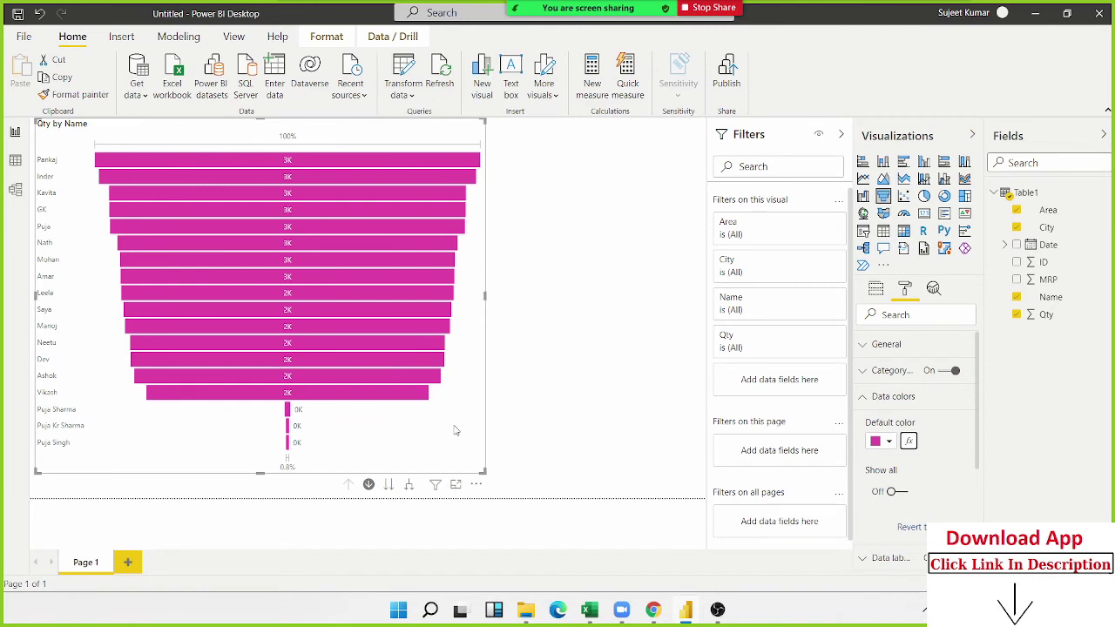
pyautogui.click(908, 441)
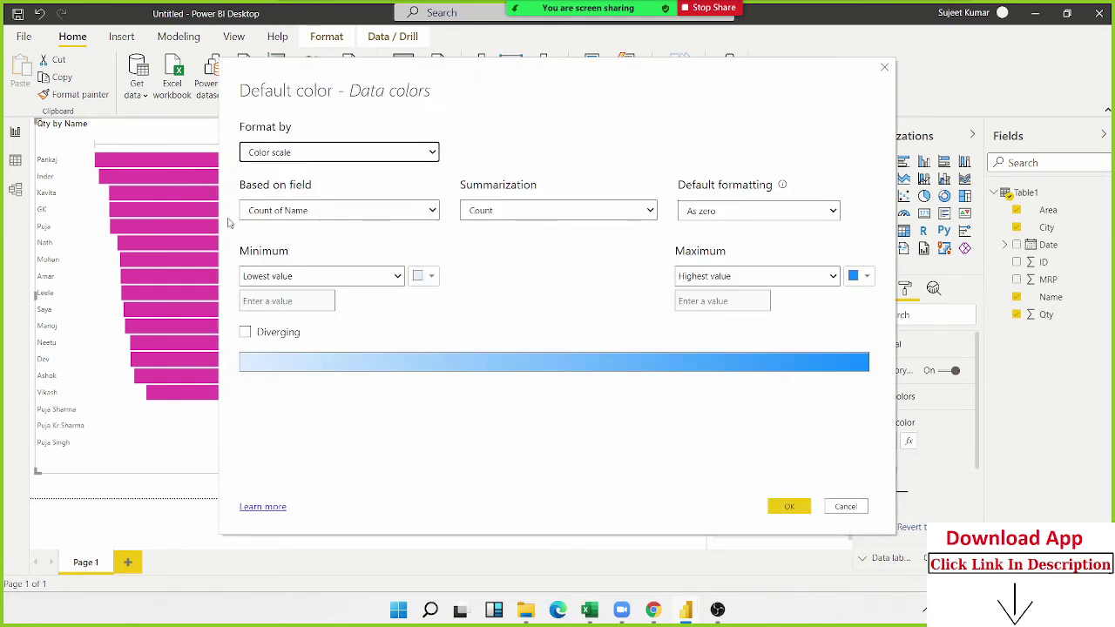
pyautogui.click(276, 157)
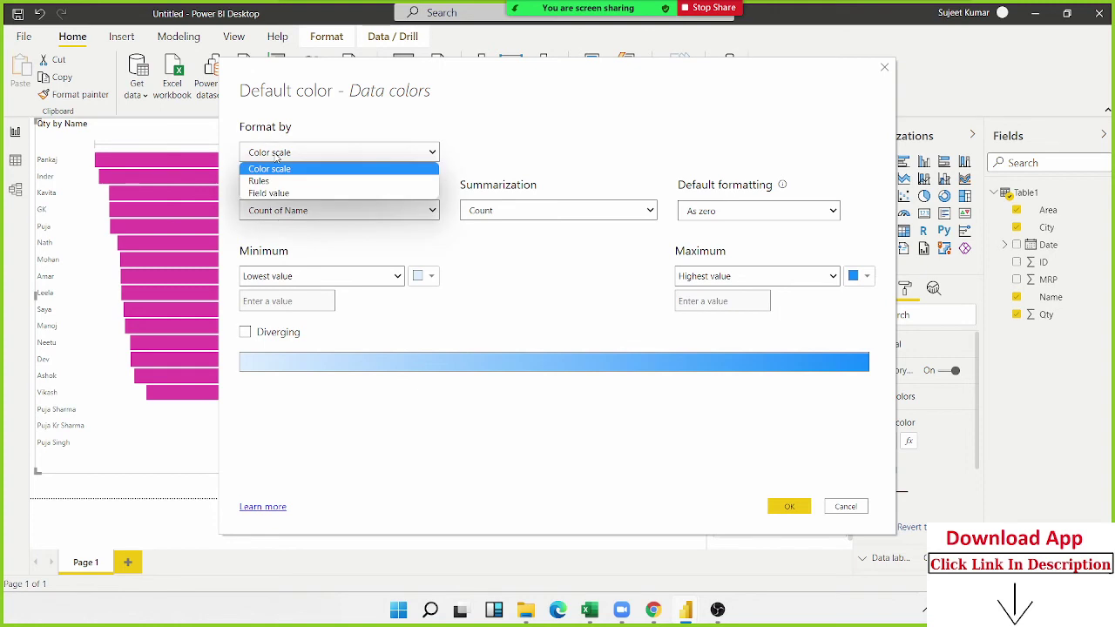
pyautogui.click(278, 156)
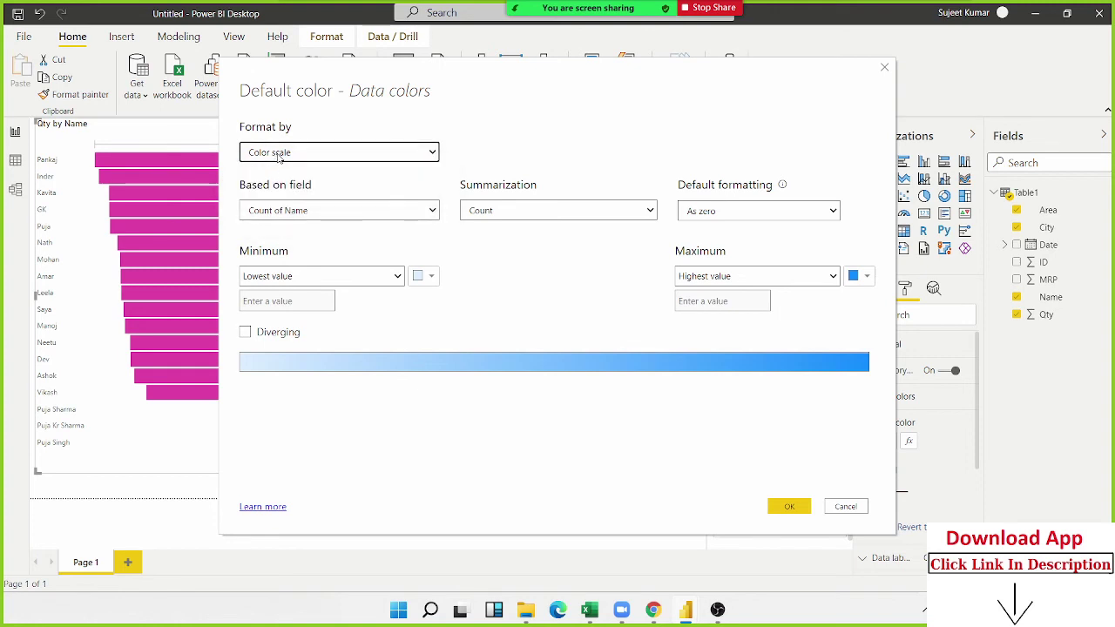
pyautogui.click(279, 209)
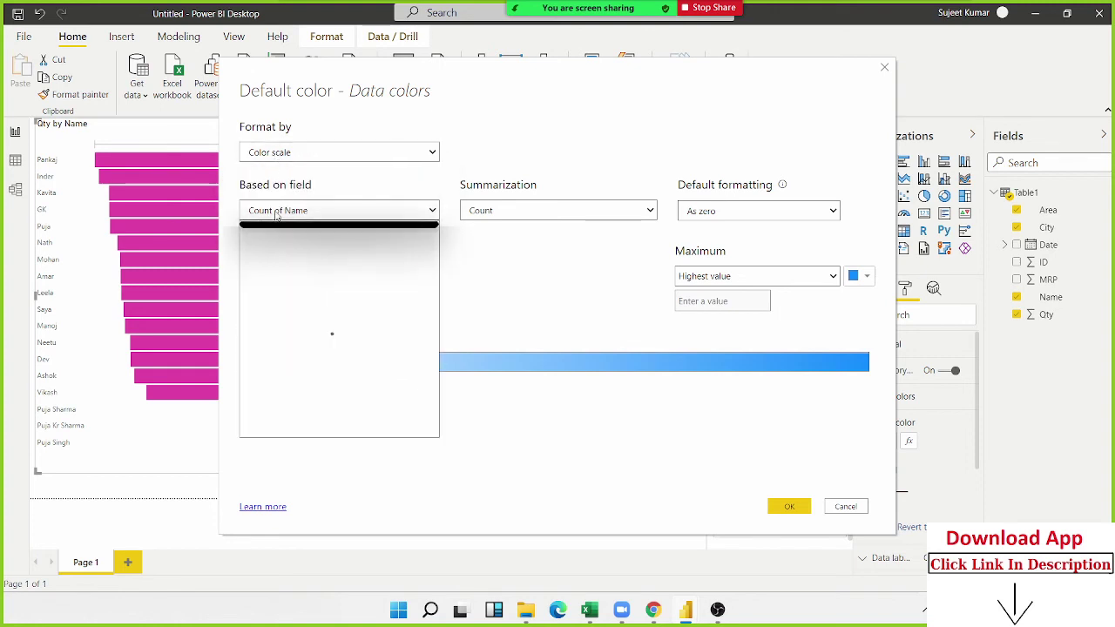
pyautogui.click(692, 215)
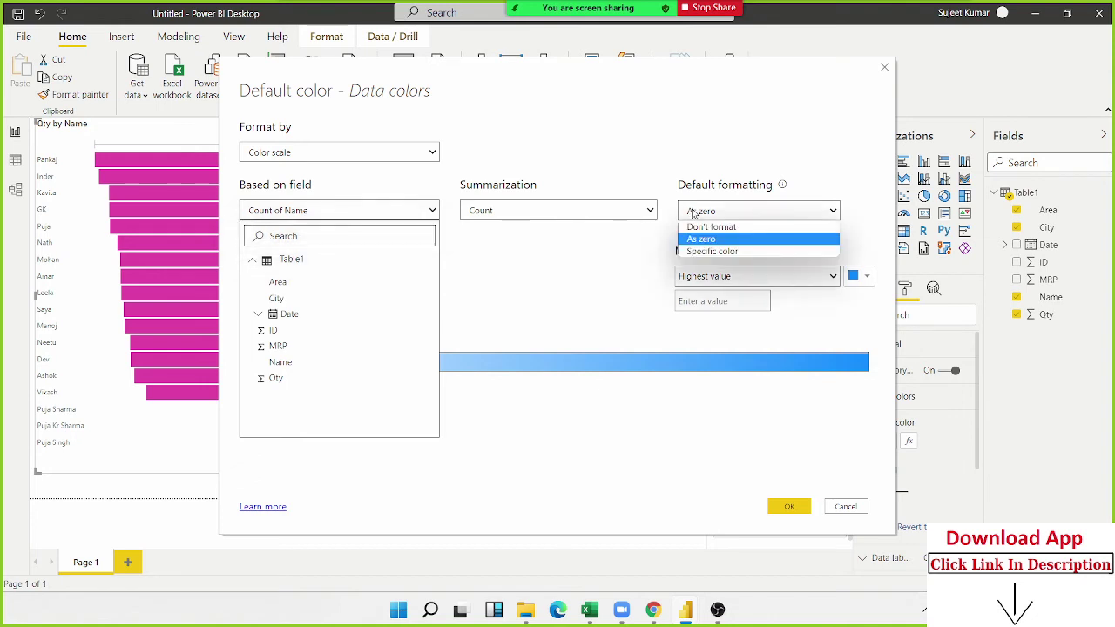
pyautogui.click(624, 252)
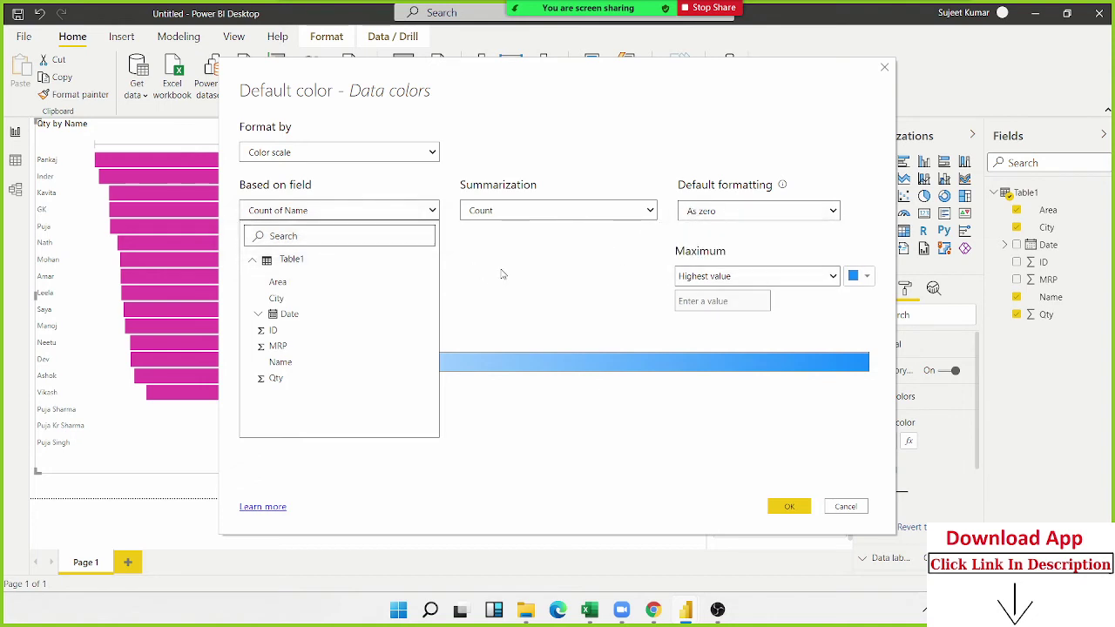
pyautogui.click(537, 212)
pyautogui.click(537, 212)
pyautogui.click(286, 363)
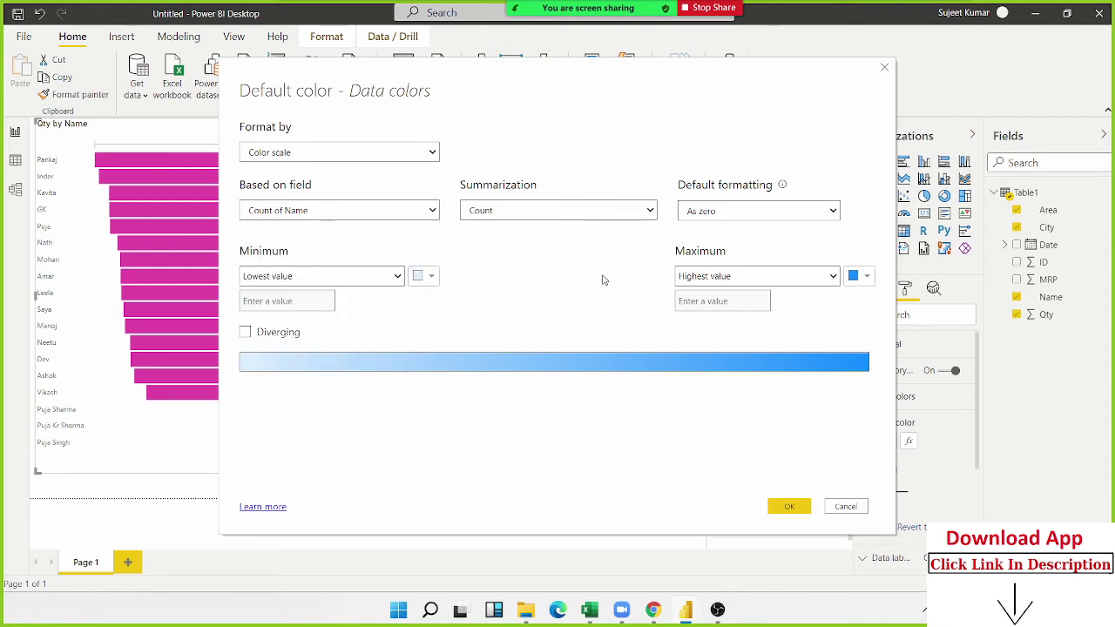
# Step: Set a custom minimum of 2500, make the scale diverging with a middle-value centre, and apply
pyautogui.click(397, 277)
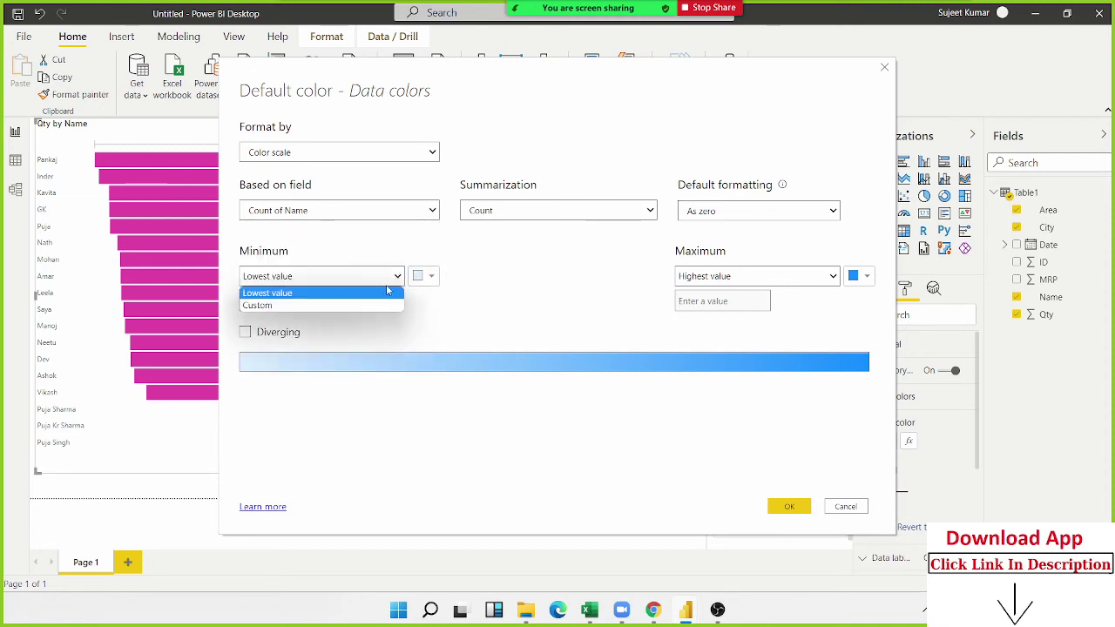
pyautogui.click(378, 305)
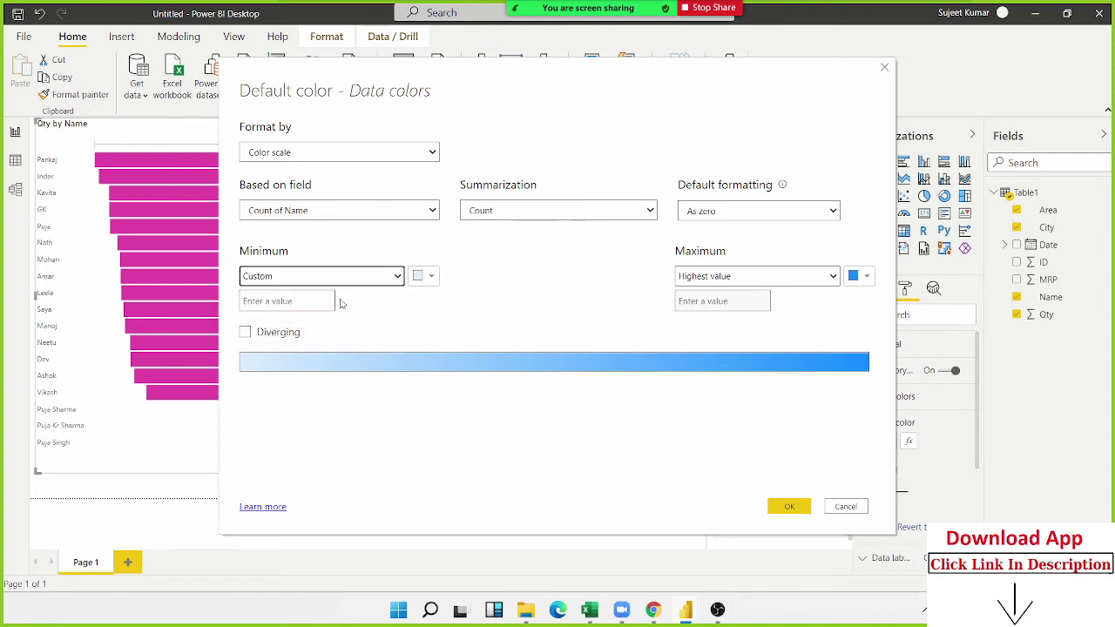
pyautogui.click(311, 303)
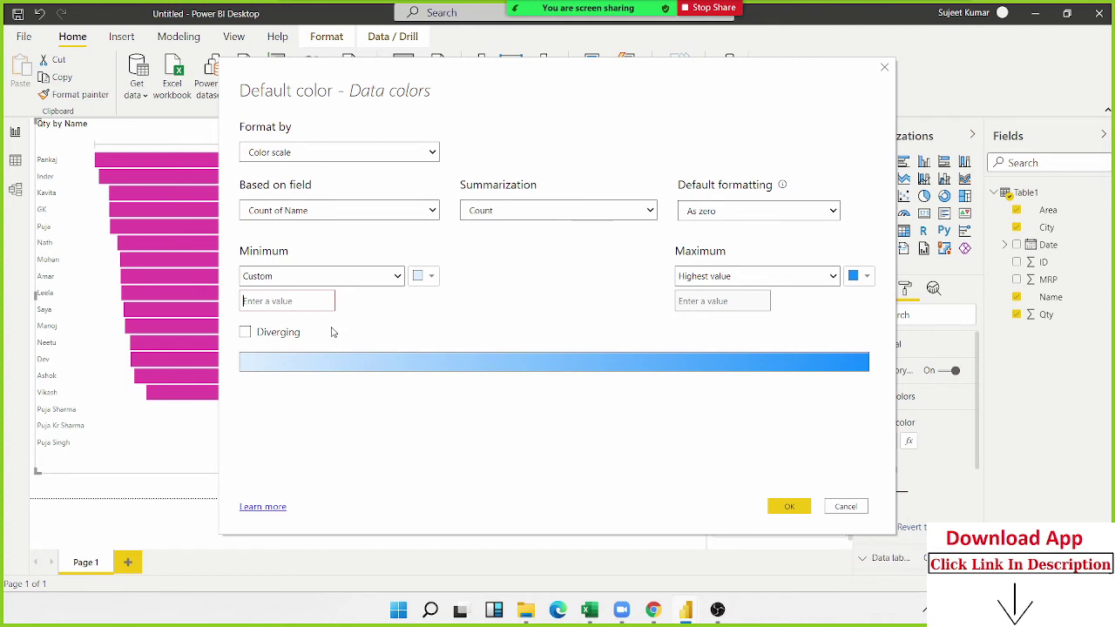
pyautogui.write('2500')
pyautogui.click(266, 339)
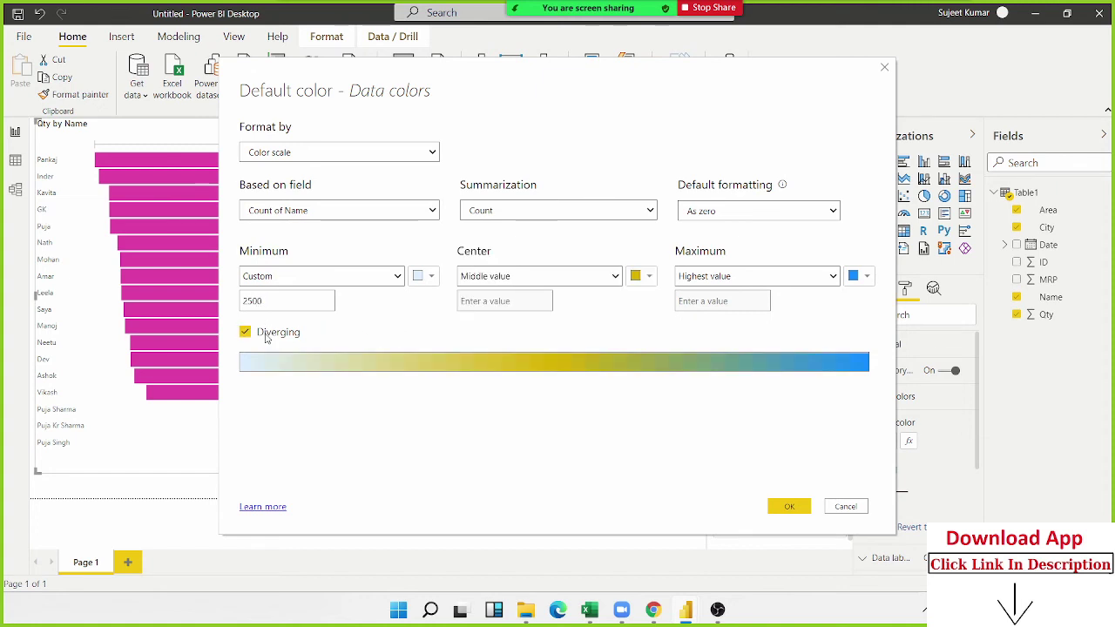
pyautogui.click(486, 276)
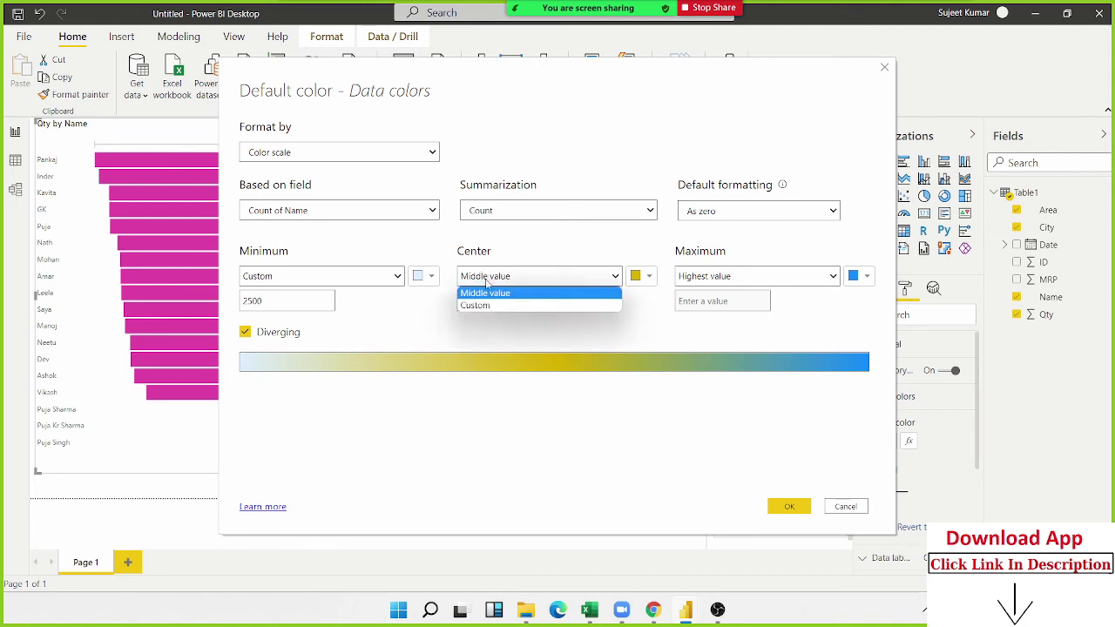
pyautogui.click(484, 343)
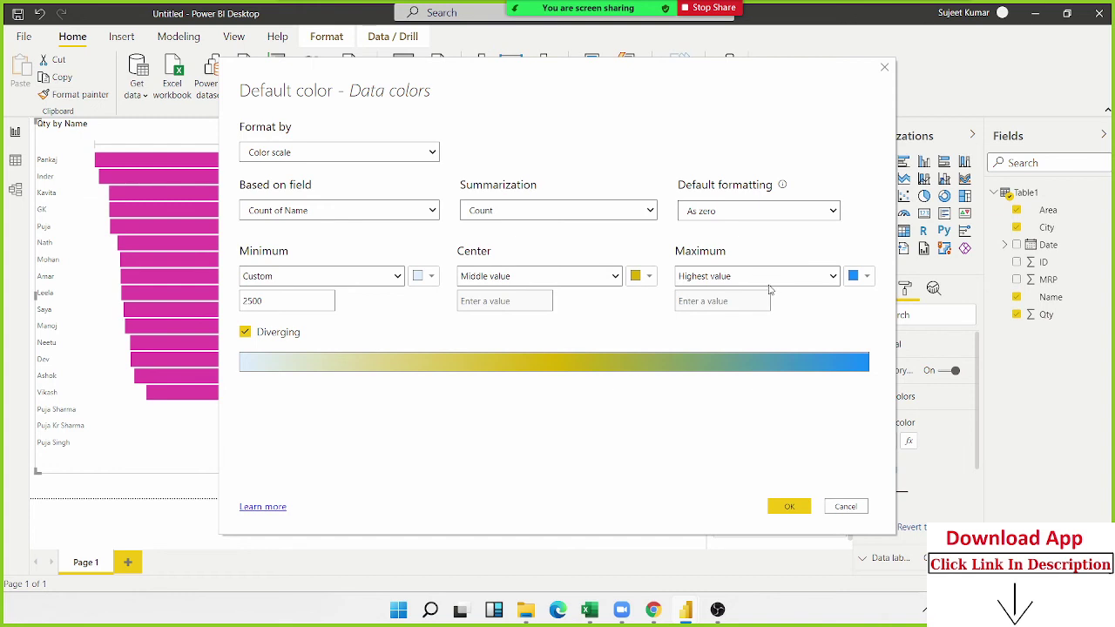
pyautogui.click(788, 507)
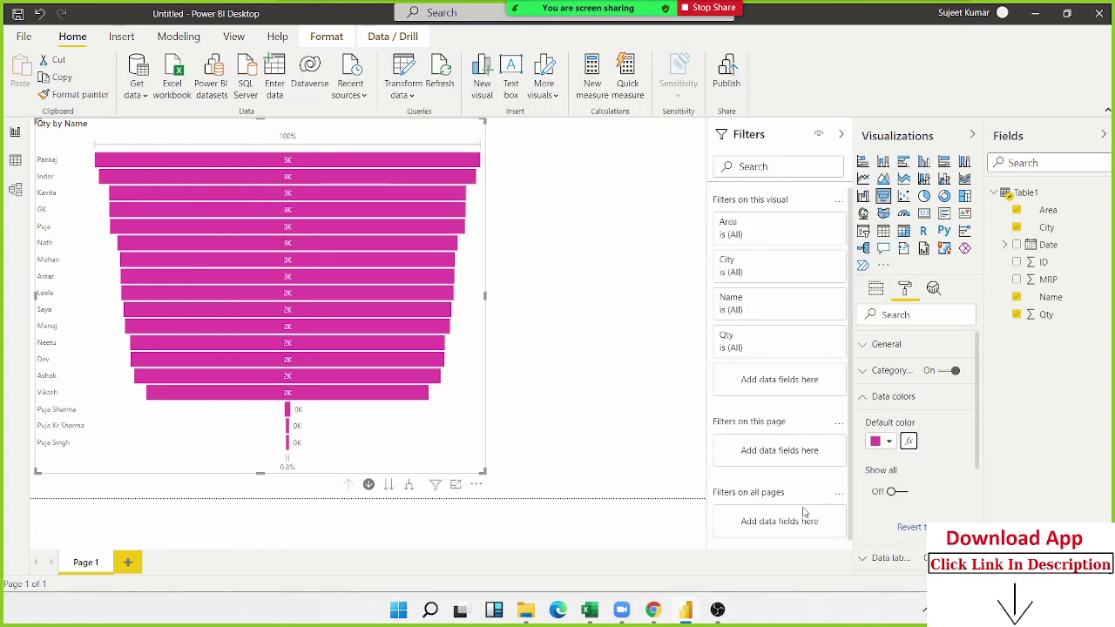
pyautogui.click(453, 230)
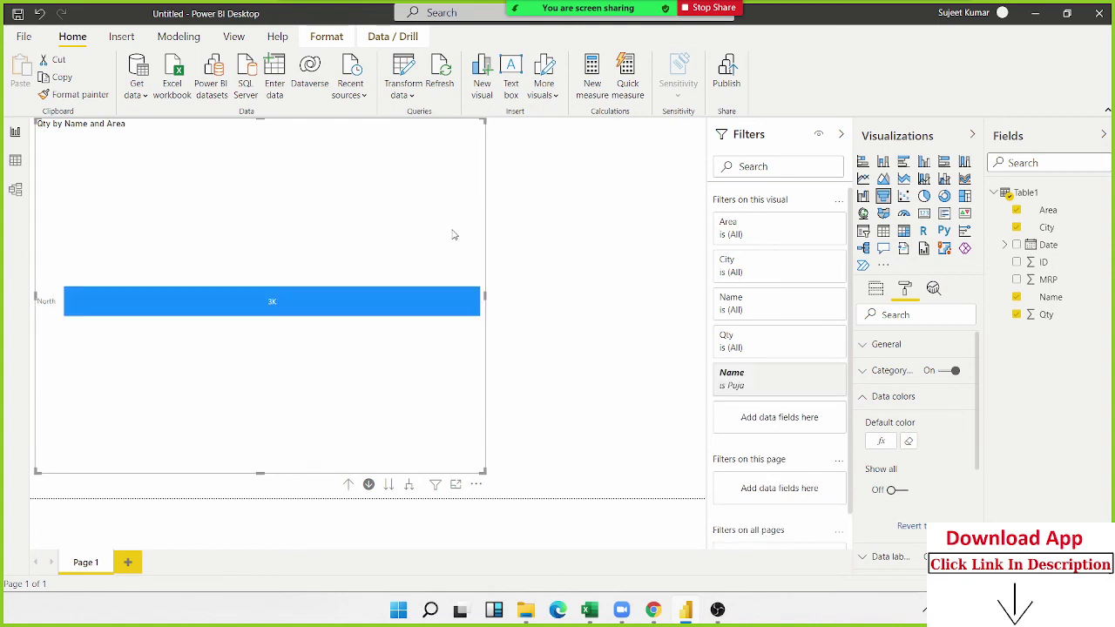
pyautogui.click(428, 301)
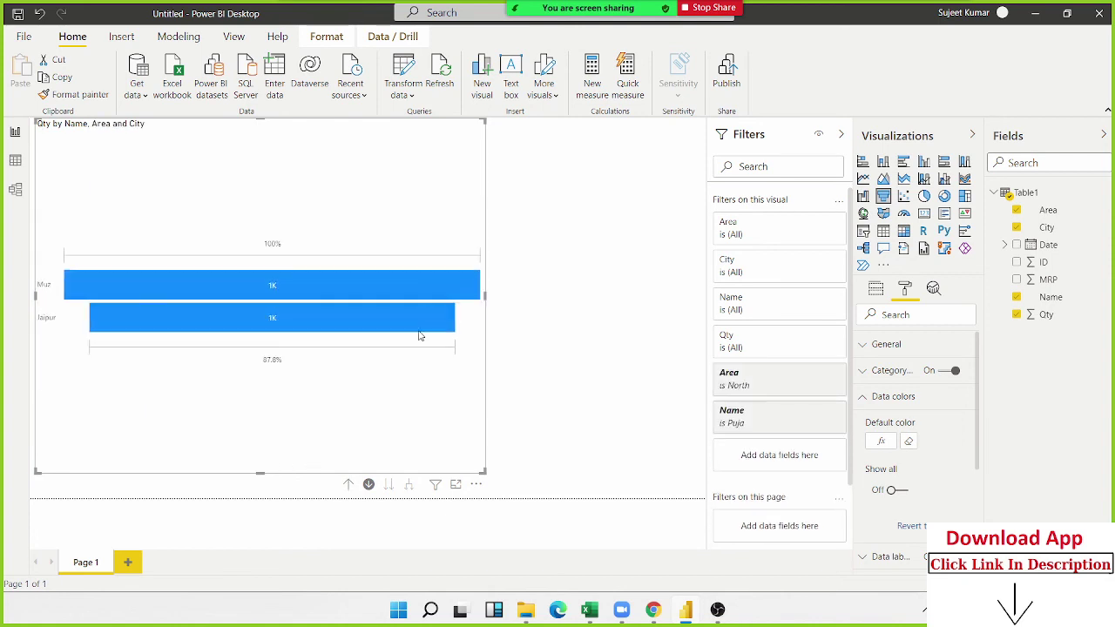
pyautogui.click(348, 484)
pyautogui.click(348, 484)
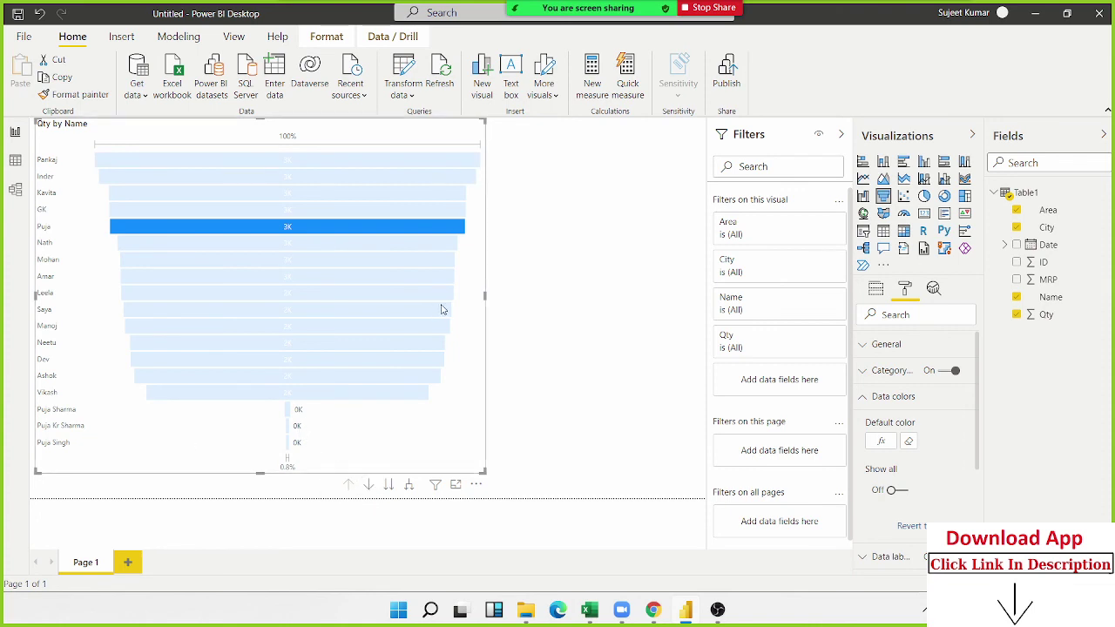
pyautogui.click(524, 301)
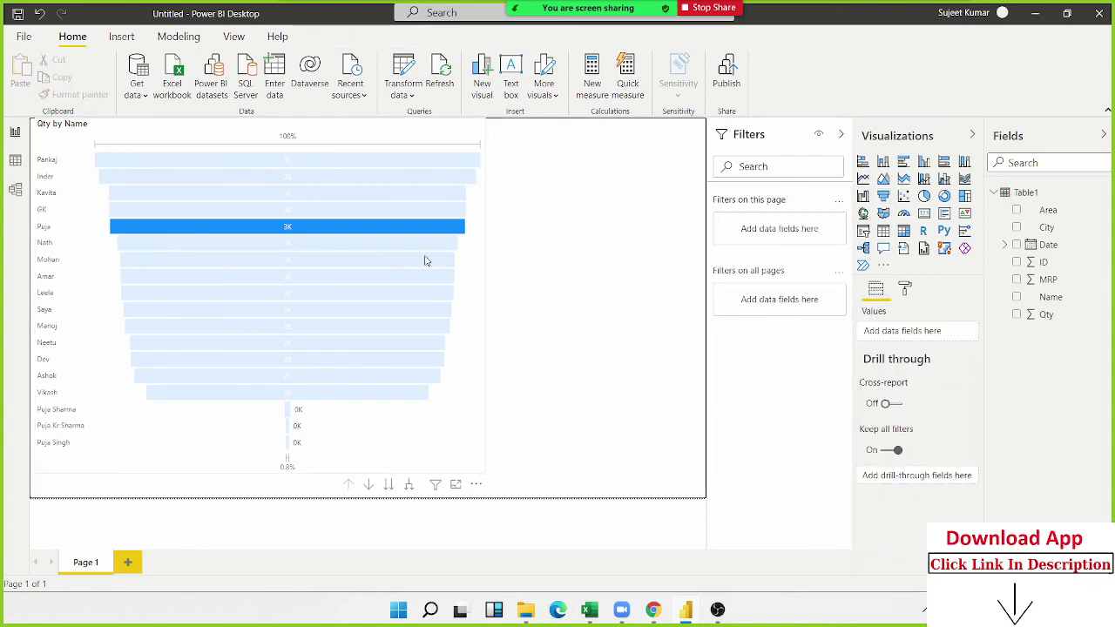
# Step: Delete the Qty by Name funnel chart from Page 1
pyautogui.click(377, 221)
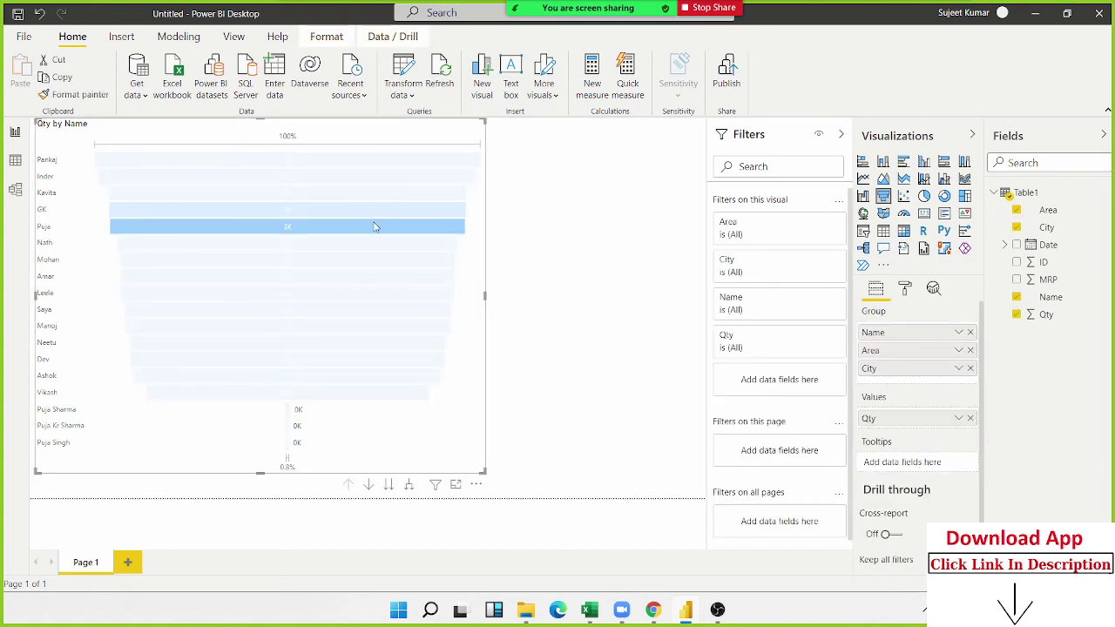
pyautogui.click(580, 256)
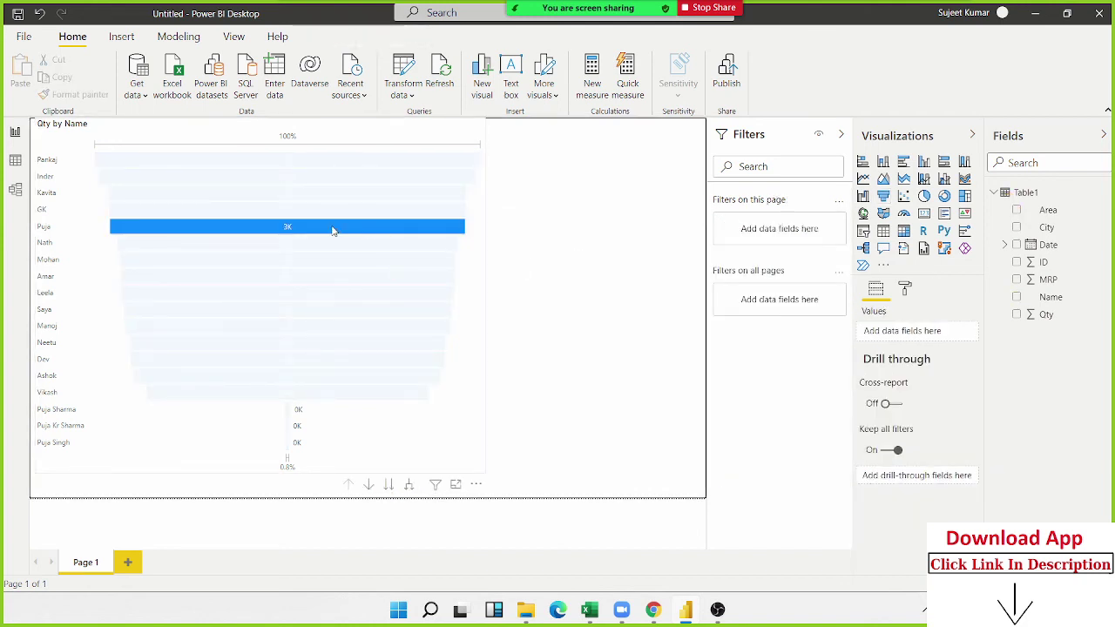
pyautogui.moveTo(312, 362)
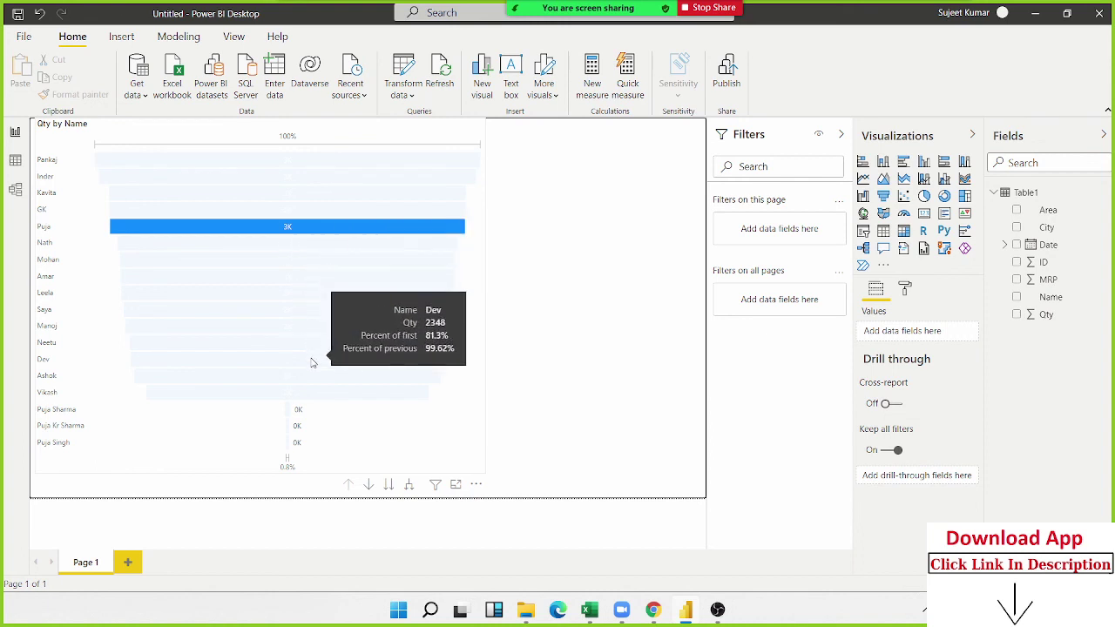
pyautogui.moveTo(318, 225)
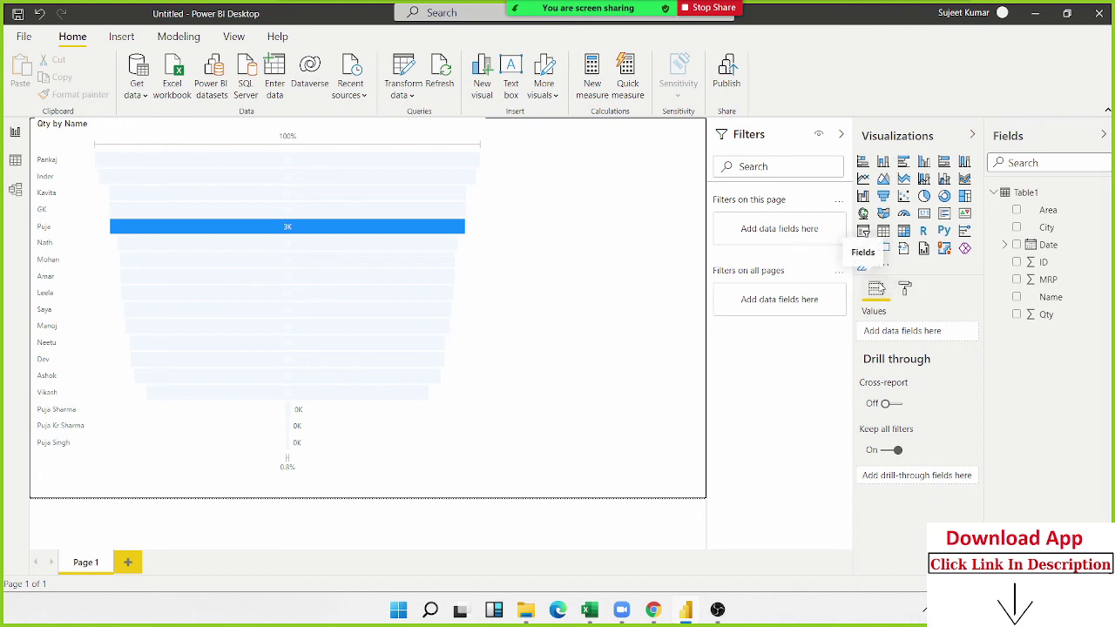
pyautogui.click(462, 346)
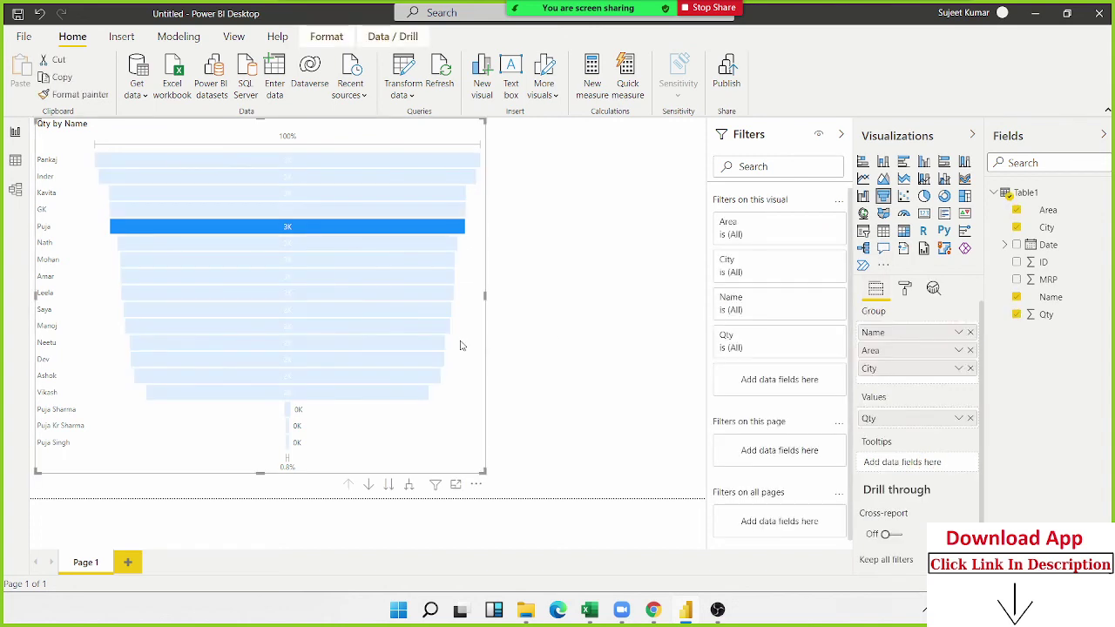
pyautogui.press('Delete')
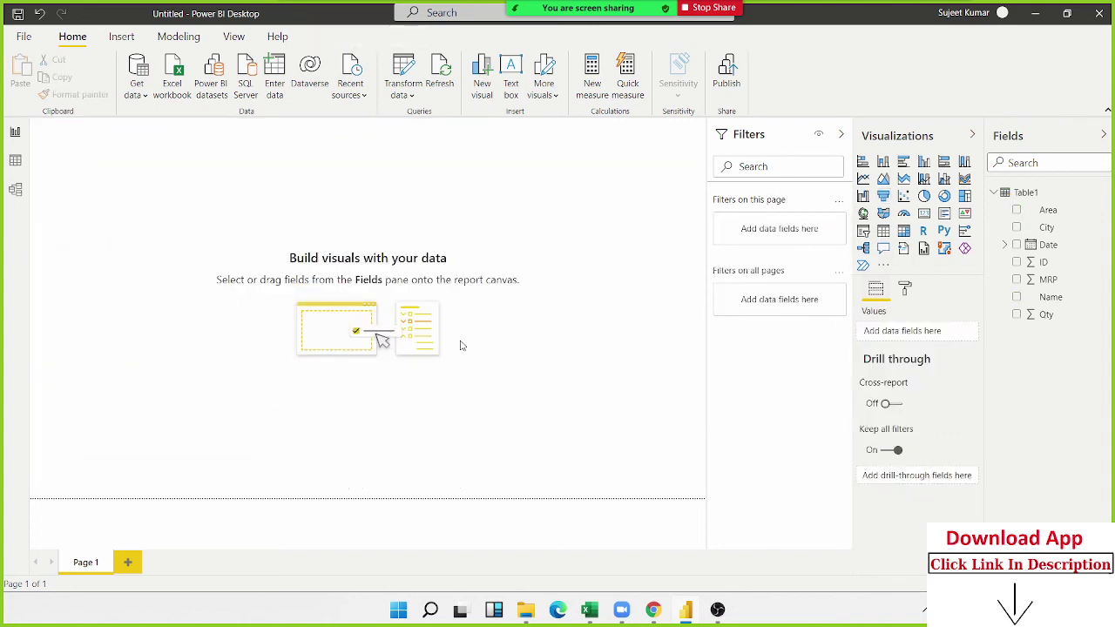